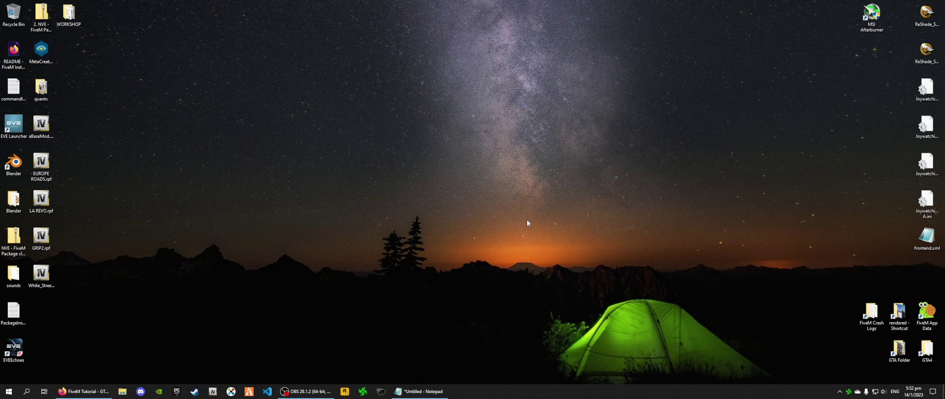
Switch to Firefox and read the front and rear bind commands in the radio emote video's expanded description
{"action": "left_click", "coordinate": [98, 390]}
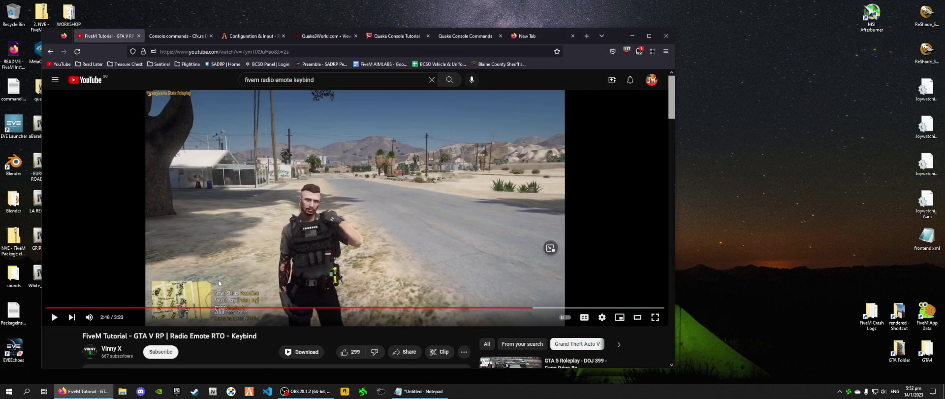
{"action": "scroll", "coordinate": [201, 332], "scroll_direction": "down", "scroll_amount": 1}
{"action": "left_click", "coordinate": [201, 332]}
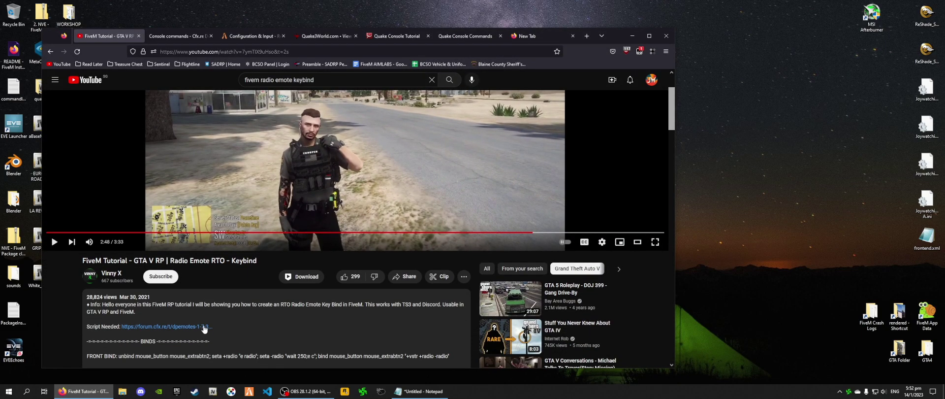
{"action": "scroll", "coordinate": [199, 296], "scroll_direction": "down", "scroll_amount": 2}
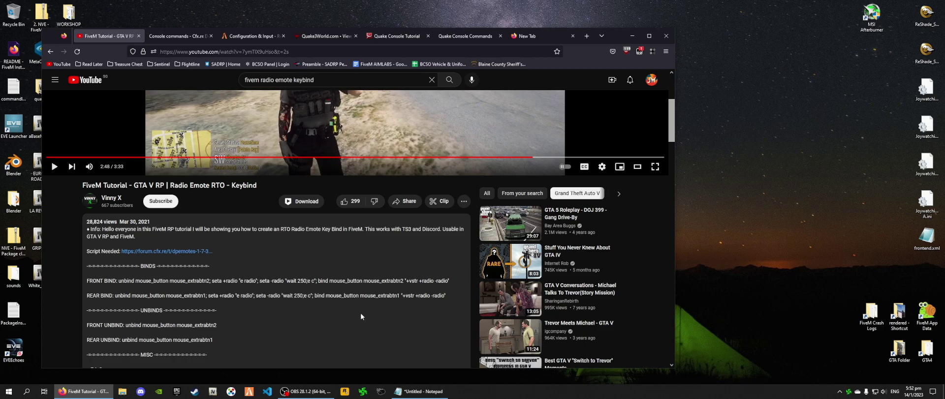
Return to the "fivem radio emote keybind" search results and browse the listed keybind tutorials
{"action": "left_click", "coordinate": [50, 51]}
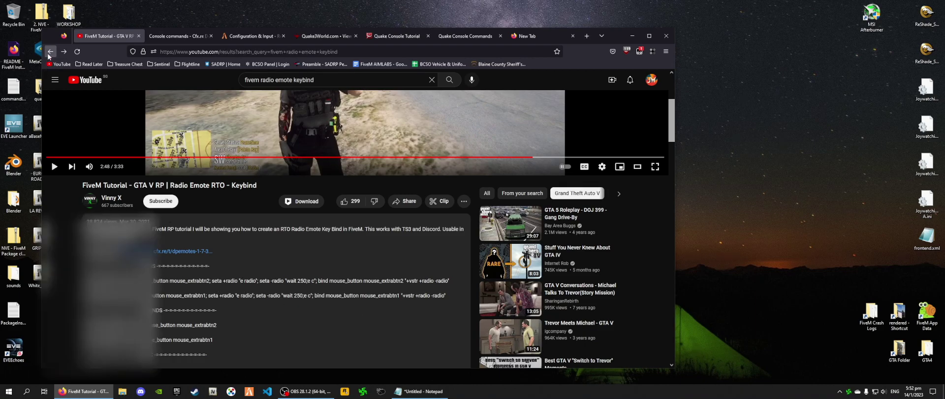
{"action": "scroll", "coordinate": [279, 171], "scroll_direction": "down", "scroll_amount": 2}
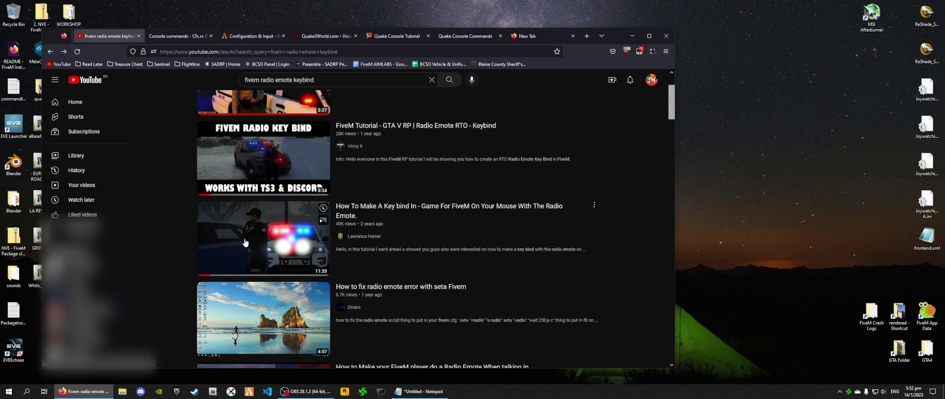
{"action": "scroll", "coordinate": [182, 229], "scroll_direction": "down", "scroll_amount": 2}
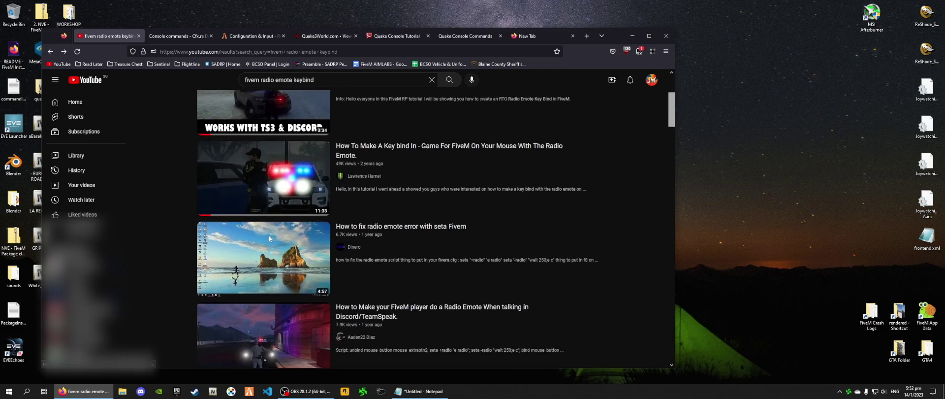
{"action": "scroll", "coordinate": [269, 236], "scroll_direction": "down", "scroll_amount": 2}
{"action": "scroll", "coordinate": [282, 258], "scroll_direction": "down", "scroll_amount": 2}
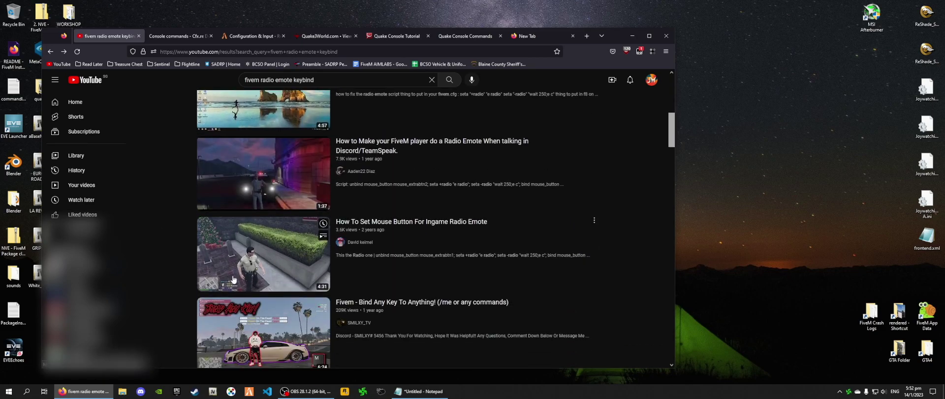
{"action": "scroll", "coordinate": [277, 268], "scroll_direction": "up", "scroll_amount": 8}
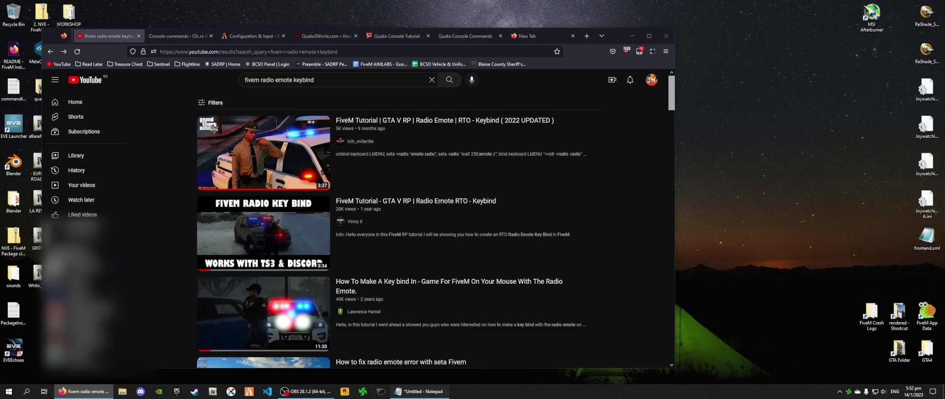
Switch to Notepad and highlight "mouse_button mouse_extrabtn2" in the unbind part of the radio command
{"action": "left_click", "coordinate": [421, 391]}
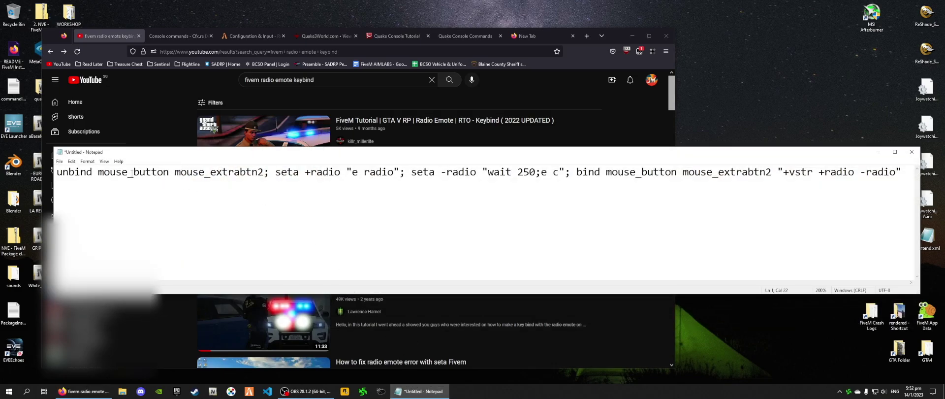
{"action": "left_click_drag", "start_coordinate": [99, 171], "coordinate": [264, 172]}
{"action": "left_click", "coordinate": [98, 171]}
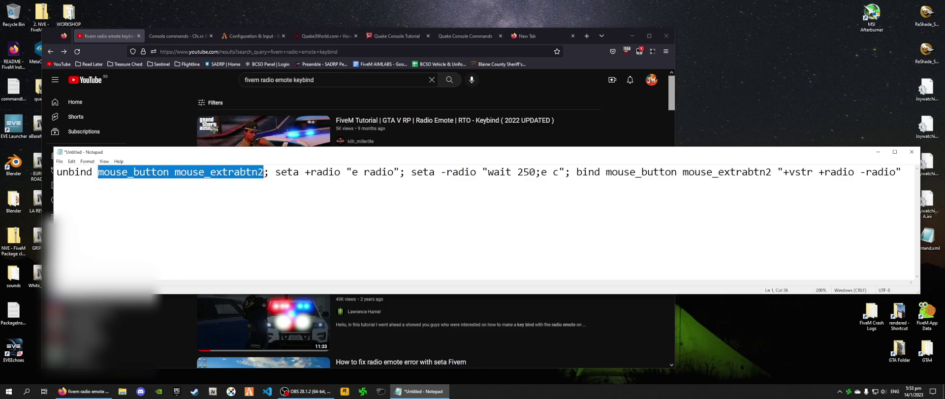
{"action": "left_click", "coordinate": [174, 193]}
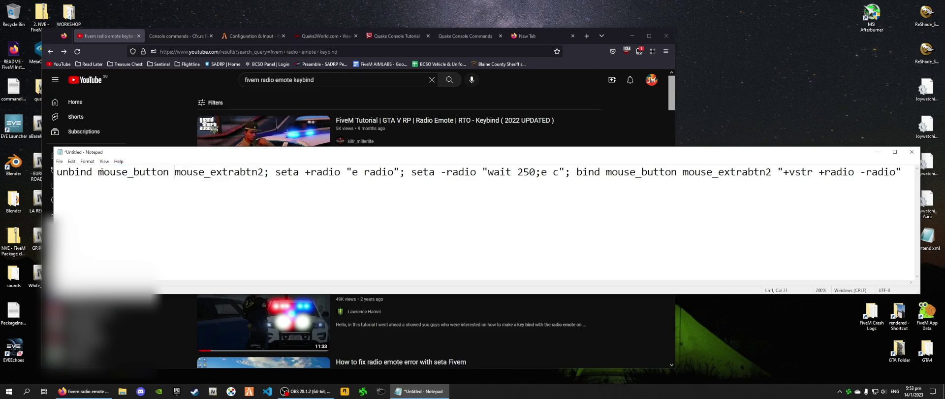
{"action": "left_click_drag", "start_coordinate": [98, 172], "coordinate": [265, 172]}
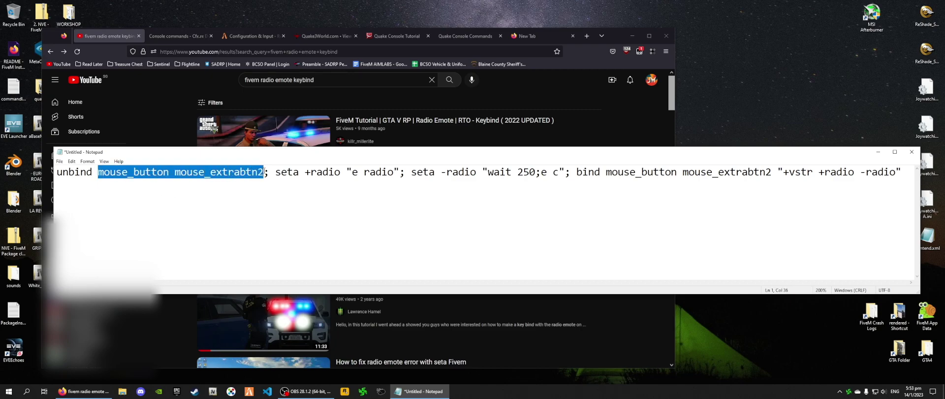
{"action": "left_click", "coordinate": [233, 189]}
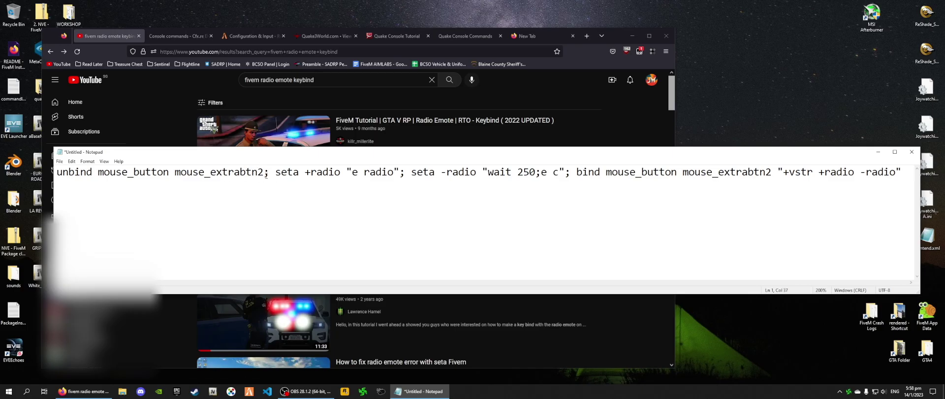
Review the command's unbind, seta and bind sections by highlighting them, ending with the entire line
{"action": "left_click_drag", "start_coordinate": [266, 172], "coordinate": [56, 171]}
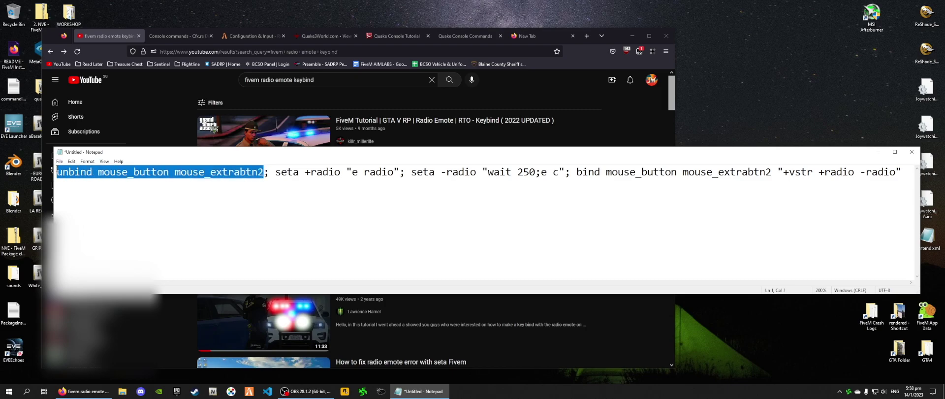
{"action": "left_click_drag", "start_coordinate": [275, 173], "coordinate": [911, 166]}
{"action": "left_click", "coordinate": [577, 172]}
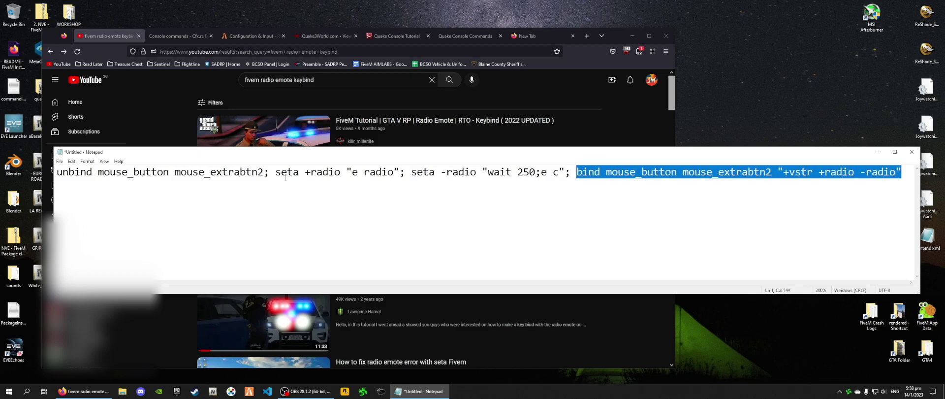
{"action": "left_click", "coordinate": [269, 172]}
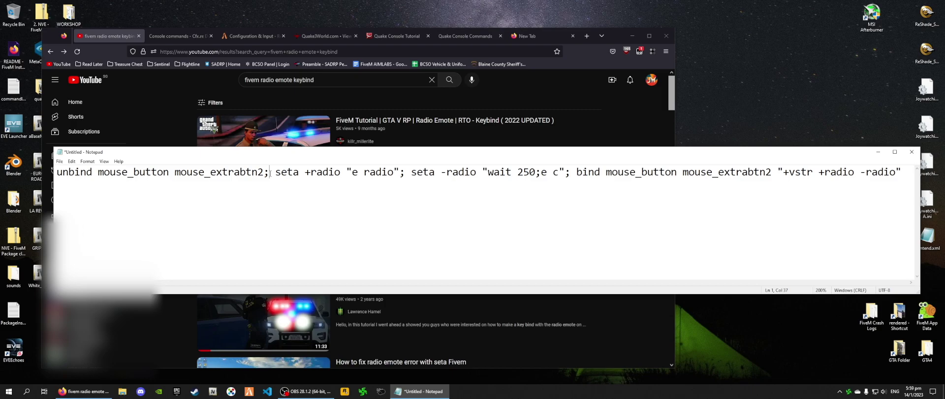
{"action": "key", "text": "ctrl+a"}
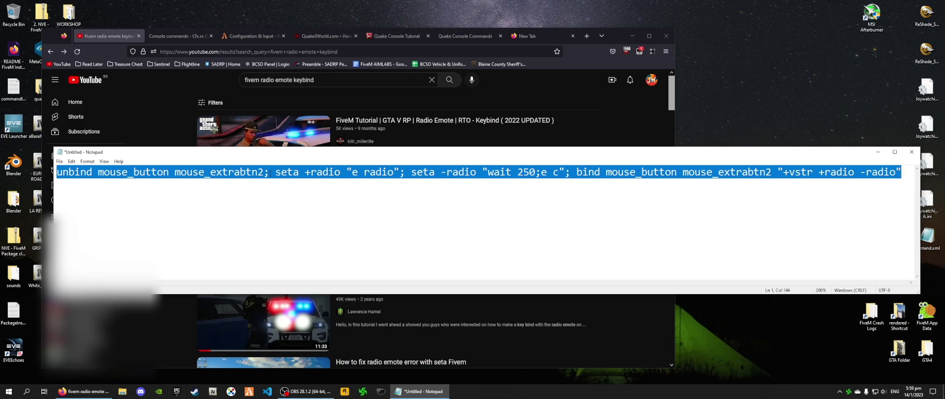
{"action": "key", "text": "Right"}
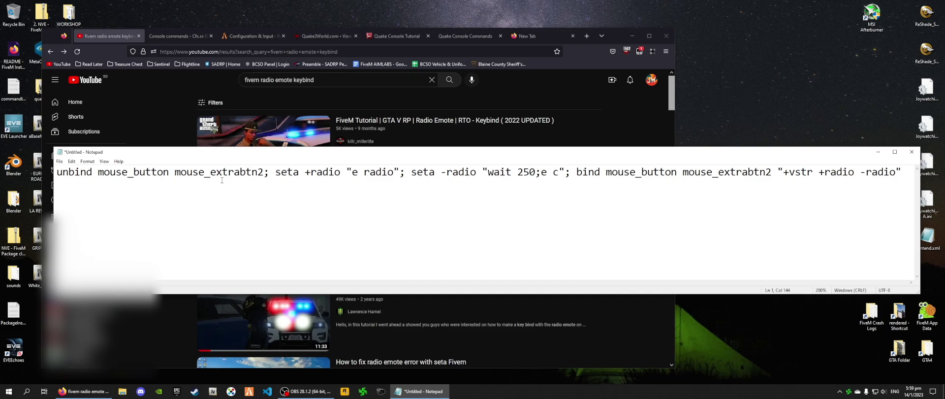
Highlight the radio command again from start to finish, including its closing bind section, then clear the selection
{"action": "left_click", "coordinate": [264, 181]}
{"action": "left_click_drag", "start_coordinate": [57, 172], "coordinate": [901, 172]}
{"action": "left_click", "coordinate": [582, 172]}
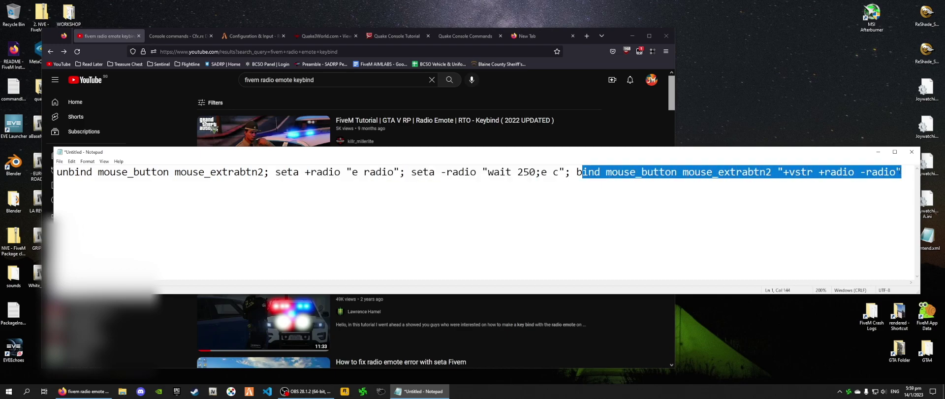
{"action": "left_click", "coordinate": [684, 188]}
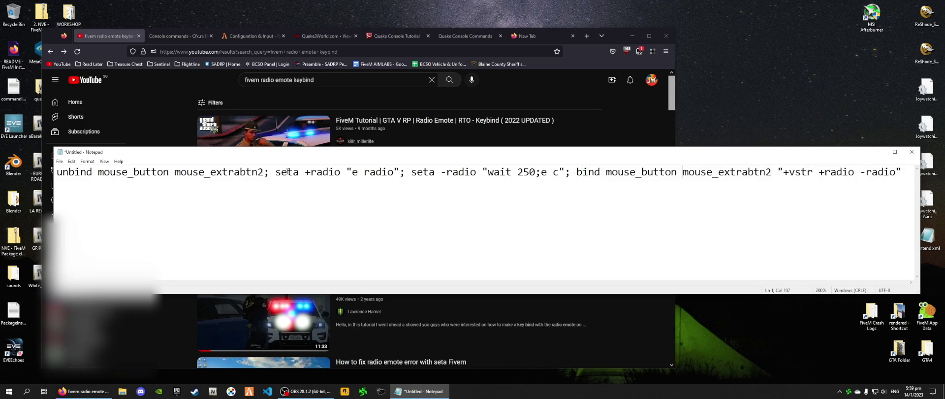
{"action": "left_click_drag", "start_coordinate": [58, 172], "coordinate": [901, 171]}
{"action": "left_click", "coordinate": [468, 224]}
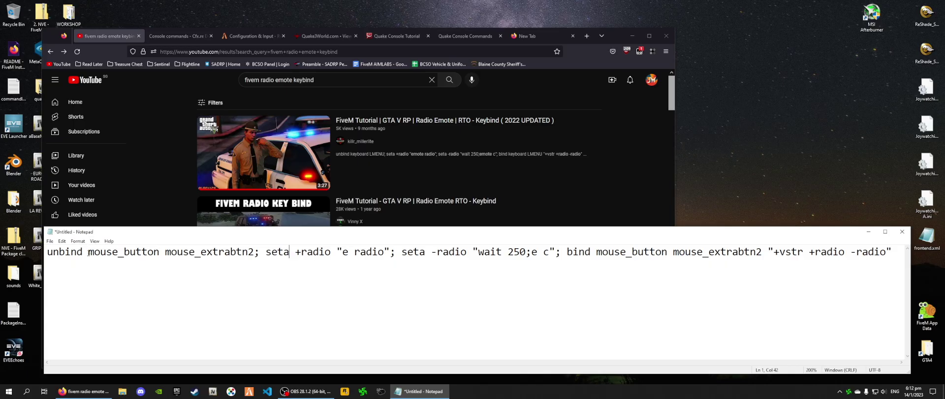
Examine the opening unbind command by highlighting the whole section, the word "unbind" and the "mouse_extrabtn2" input
{"action": "left_click_drag", "start_coordinate": [255, 253], "coordinate": [48, 260]}
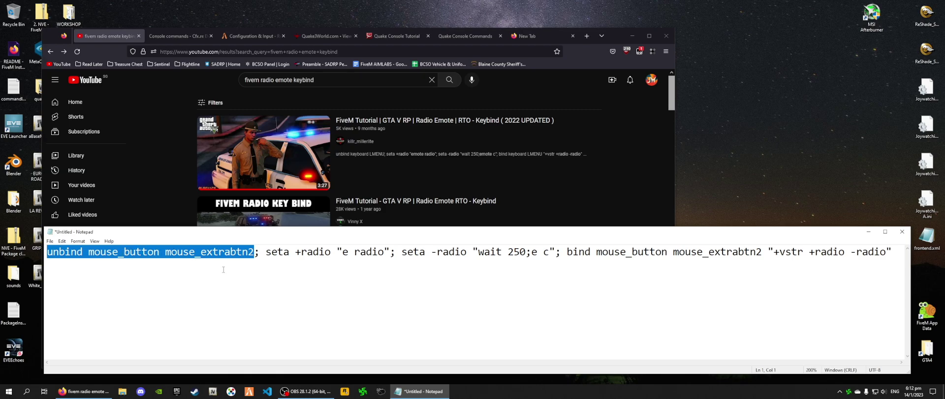
{"action": "left_click", "coordinate": [85, 258]}
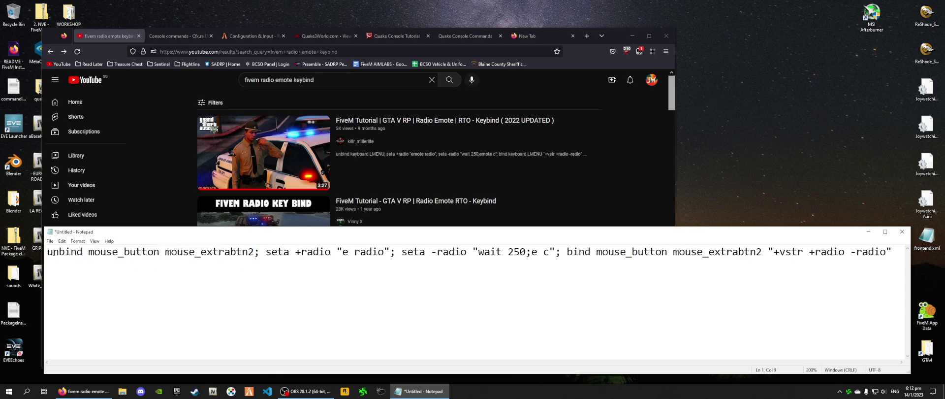
{"action": "left_click_drag", "start_coordinate": [48, 252], "coordinate": [82, 252]}
{"action": "left_click", "coordinate": [87, 264]}
{"action": "left_click_drag", "start_coordinate": [165, 252], "coordinate": [254, 252]}
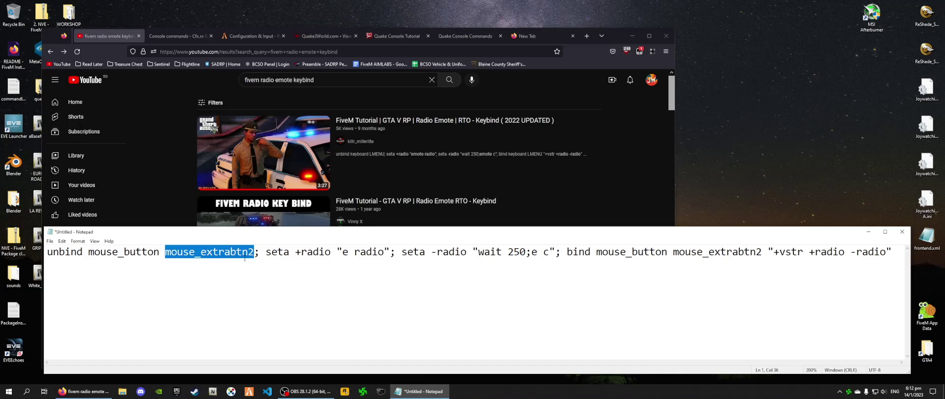
{"action": "left_click", "coordinate": [155, 257]}
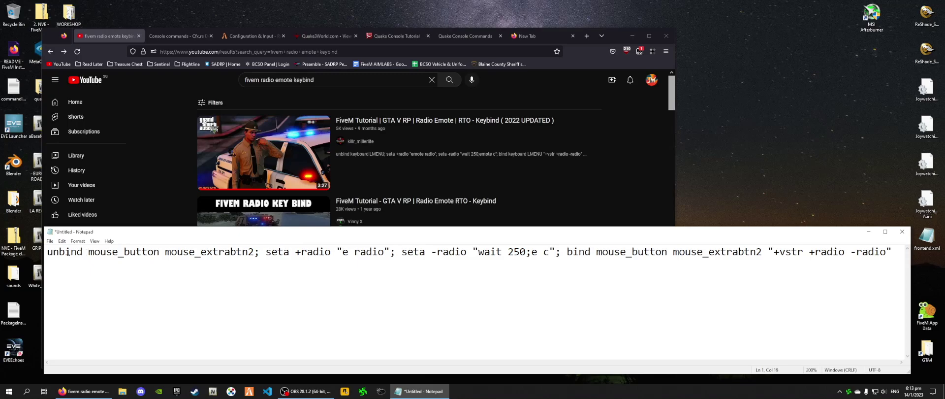
Highlight the unbind command's device argument "mouse_button" and its input argument "mouse_extrabtn2" separately
{"action": "left_click_drag", "start_coordinate": [88, 252], "coordinate": [253, 252]}
{"action": "left_click_drag", "start_coordinate": [88, 252], "coordinate": [160, 254]}
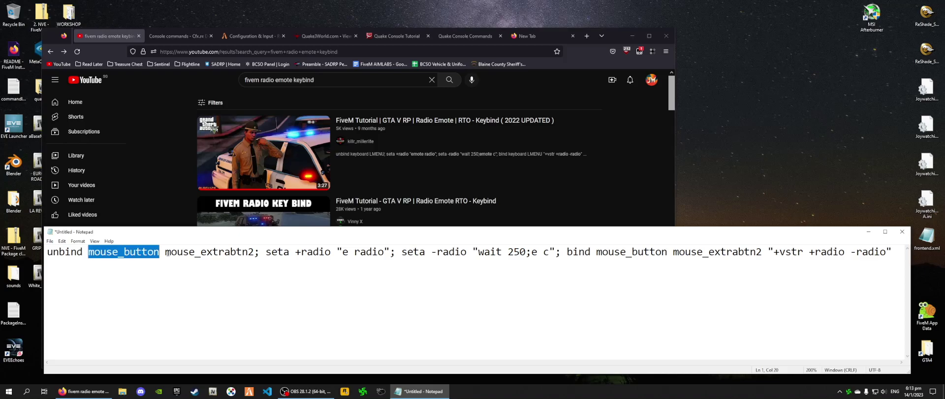
{"action": "left_click_drag", "start_coordinate": [165, 252], "coordinate": [254, 252]}
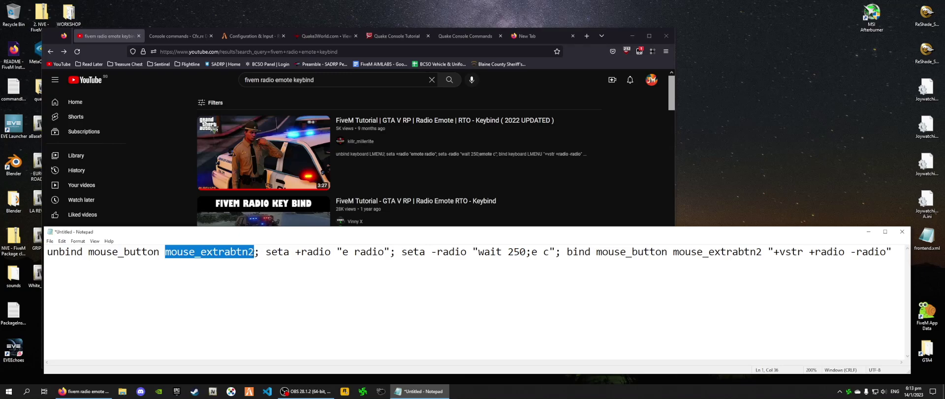
In the unbind section, replace "mouse_button" with "keyboard" and "mouse_extrabtn2" with "N"
{"action": "left_click", "coordinate": [159, 251]}
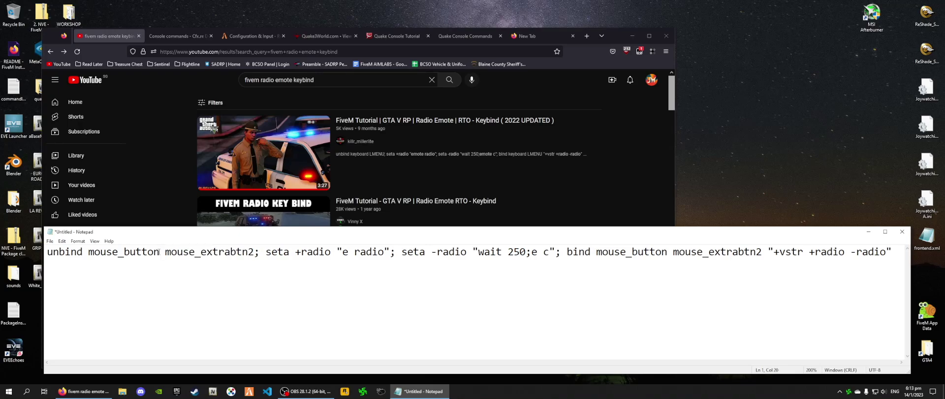
{"action": "left_click_drag", "start_coordinate": [159, 252], "coordinate": [89, 252]}
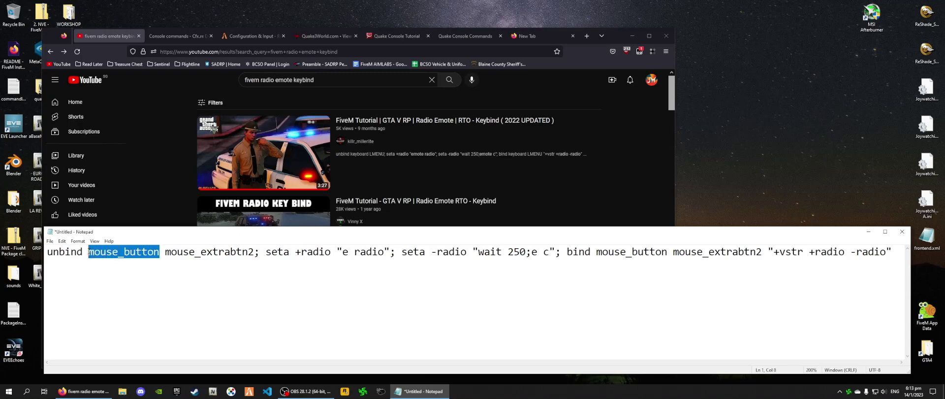
{"action": "type", "text": "keyboard"}
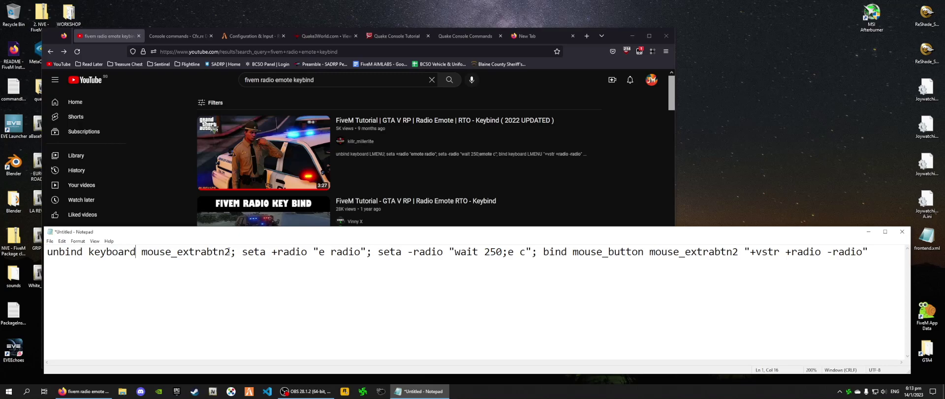
{"action": "left_click_drag", "start_coordinate": [230, 252], "coordinate": [142, 252]}
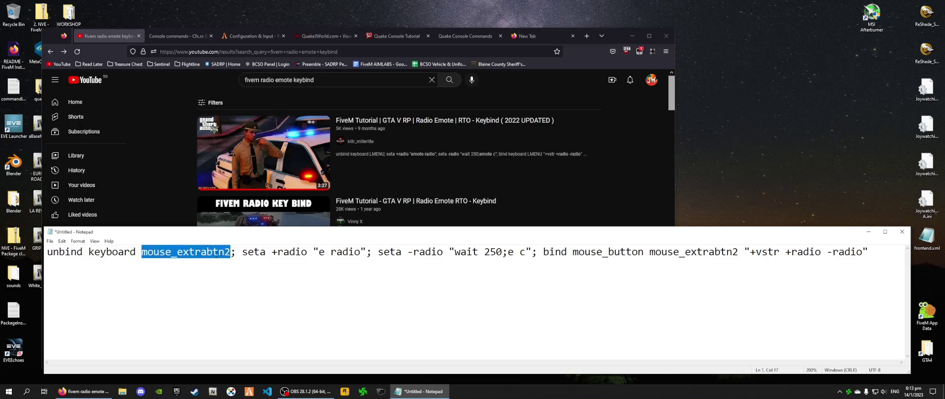
{"action": "type", "text": "N"}
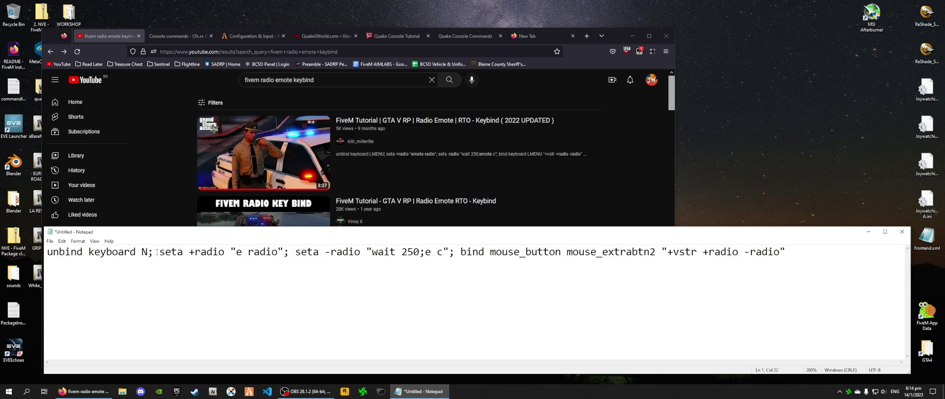
Highlight the start of the first seta section in Notepad and bring up the FiveM console commands documentation on seta
{"action": "left_click_drag", "start_coordinate": [152, 252], "coordinate": [201, 252]}
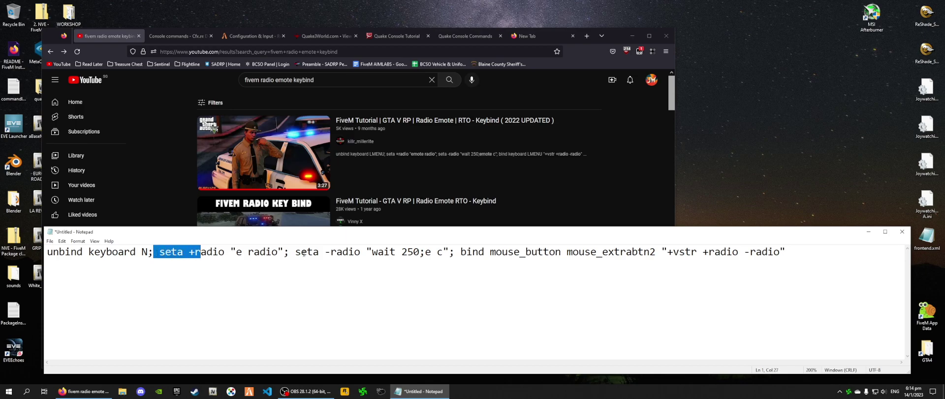
{"action": "left_click", "coordinate": [284, 252]}
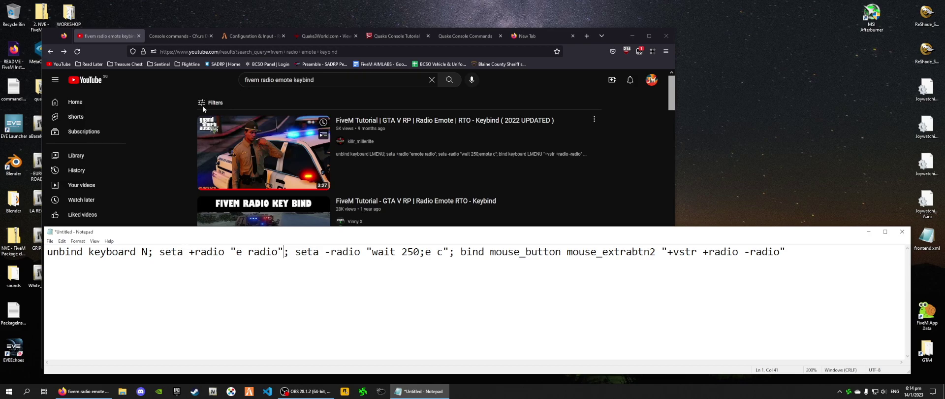
{"action": "left_click", "coordinate": [192, 37]}
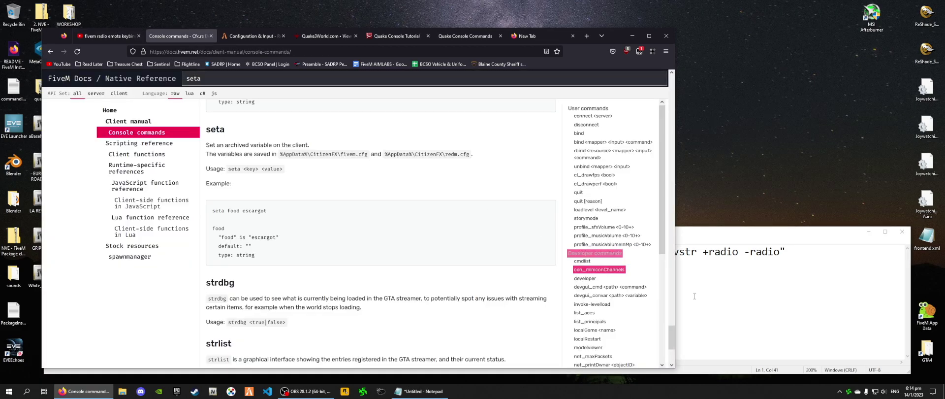
In the seta documentation in the browser, highlight the <key> and <value> arguments of the usage line
{"action": "left_click", "coordinate": [713, 235]}
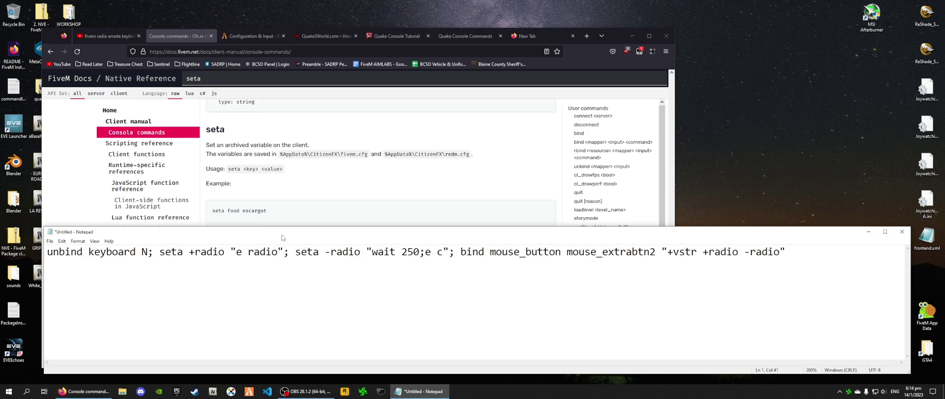
{"action": "left_click_drag", "start_coordinate": [280, 234], "coordinate": [284, 232]}
{"action": "left_click", "coordinate": [315, 215]}
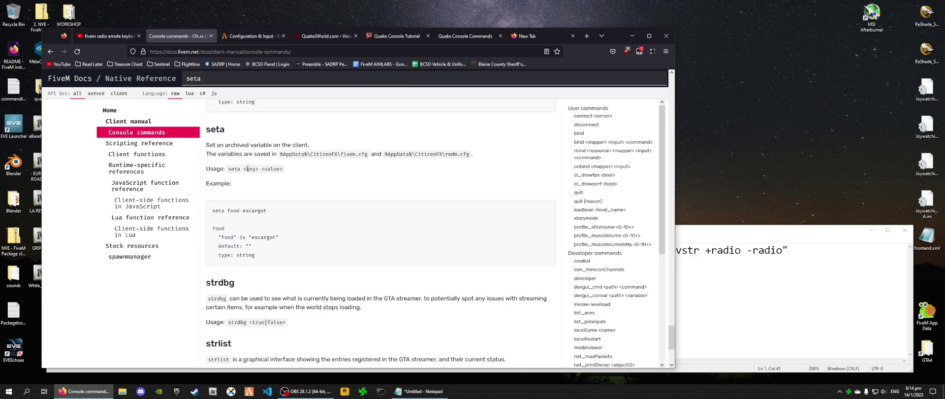
{"action": "left_click_drag", "start_coordinate": [261, 169], "coordinate": [301, 173]}
{"action": "left_click", "coordinate": [315, 172]}
{"action": "left_click_drag", "start_coordinate": [243, 169], "coordinate": [304, 172]}
{"action": "left_click_drag", "start_coordinate": [243, 169], "coordinate": [259, 169]}
Examine the seta example by highlighting "seta food escargot", its key "food" and its value "escargot"
{"action": "left_click_drag", "start_coordinate": [213, 211], "coordinate": [273, 211]}
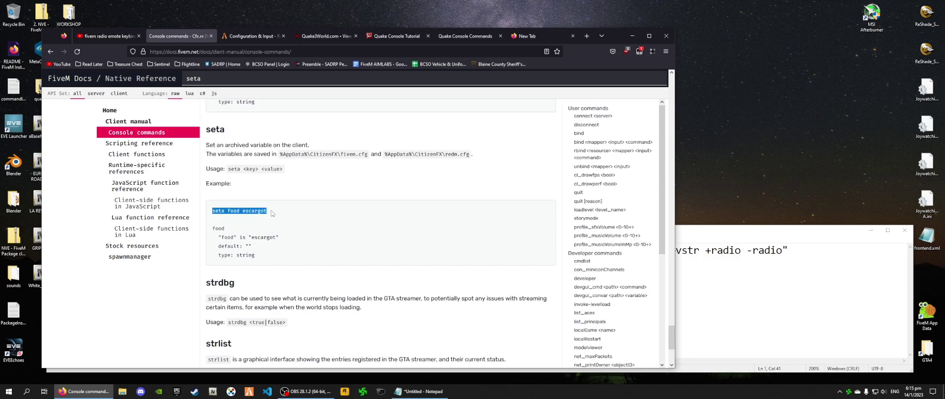
{"action": "left_click", "coordinate": [241, 210]}
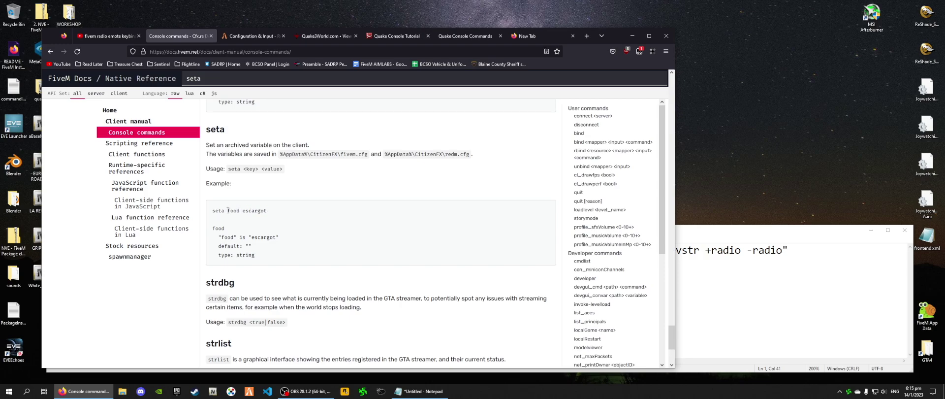
{"action": "left_click_drag", "start_coordinate": [227, 211], "coordinate": [267, 211]}
{"action": "left_click", "coordinate": [269, 214]}
{"action": "left_click_drag", "start_coordinate": [218, 237], "coordinate": [290, 240]}
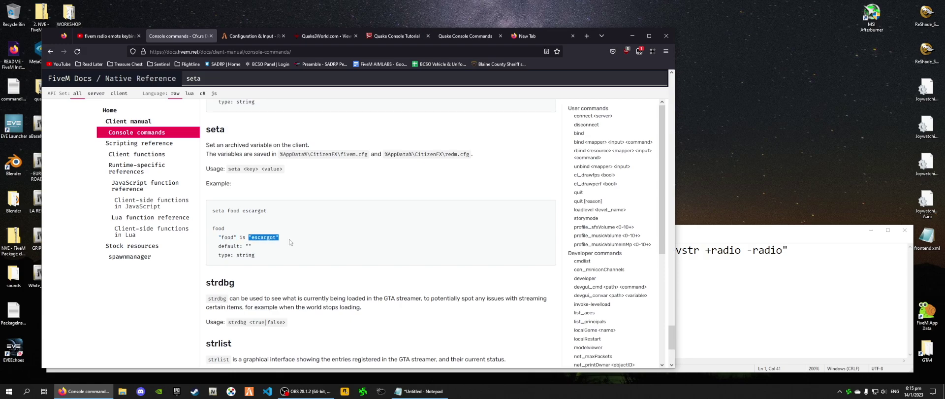
{"action": "double_click", "coordinate": [229, 210]}
{"action": "left_click", "coordinate": [246, 212]}
{"action": "double_click", "coordinate": [251, 212]}
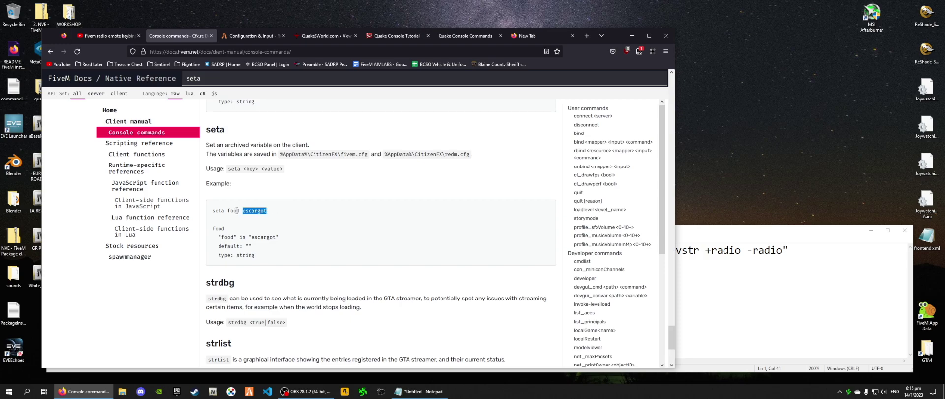
{"action": "double_click", "coordinate": [235, 210]}
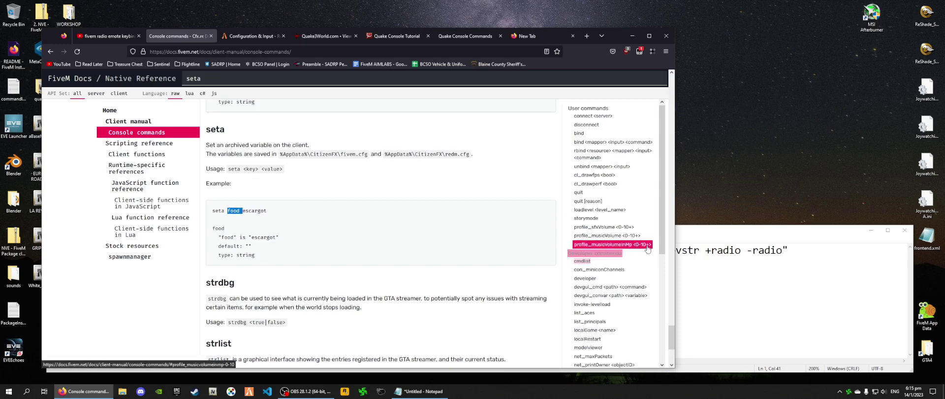
Switch to Notepad and highlight the first seta section's key "+radio" and value "e radio"
{"action": "key", "text": "alt+Tab"}
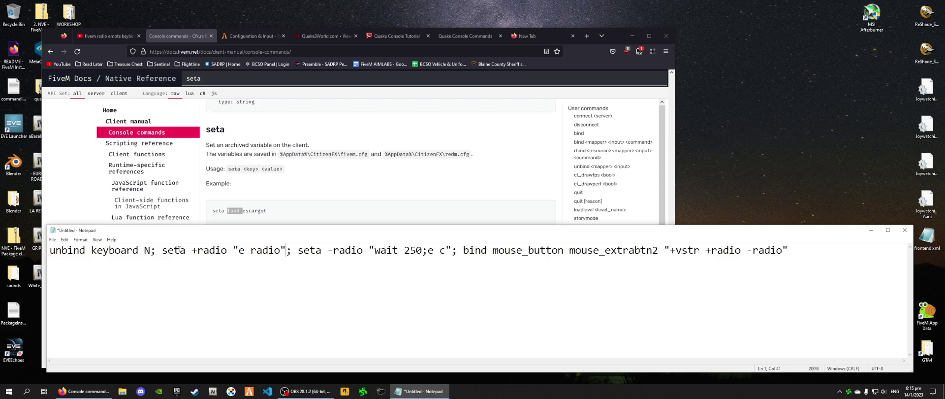
{"action": "double_click", "coordinate": [208, 254]}
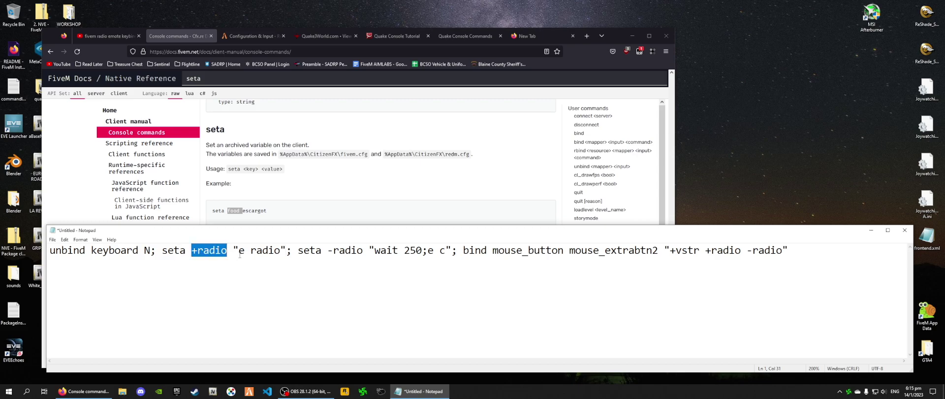
{"action": "left_click_drag", "start_coordinate": [238, 250], "coordinate": [282, 251]}
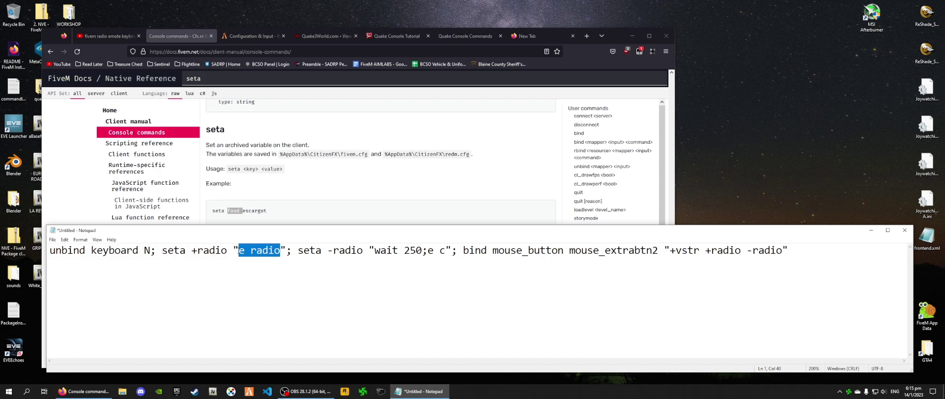
{"action": "key", "text": "Left"}
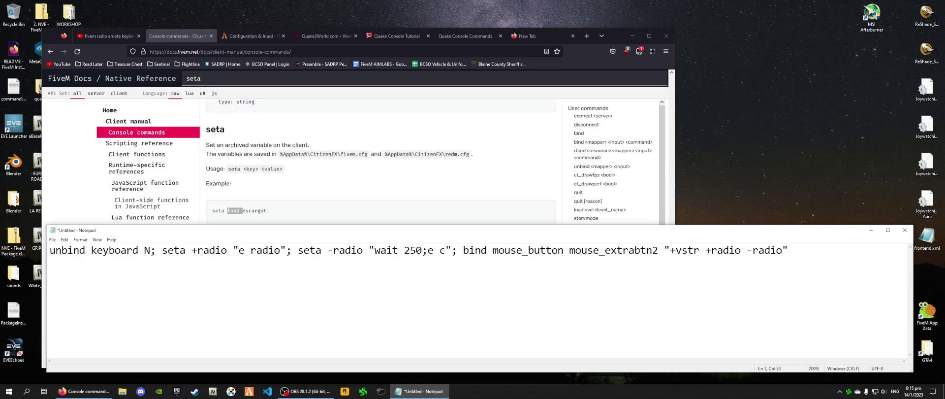
Try a leading slash before "e radio" in the first seta value
{"action": "left_click_drag", "start_coordinate": [279, 251], "coordinate": [239, 250]}
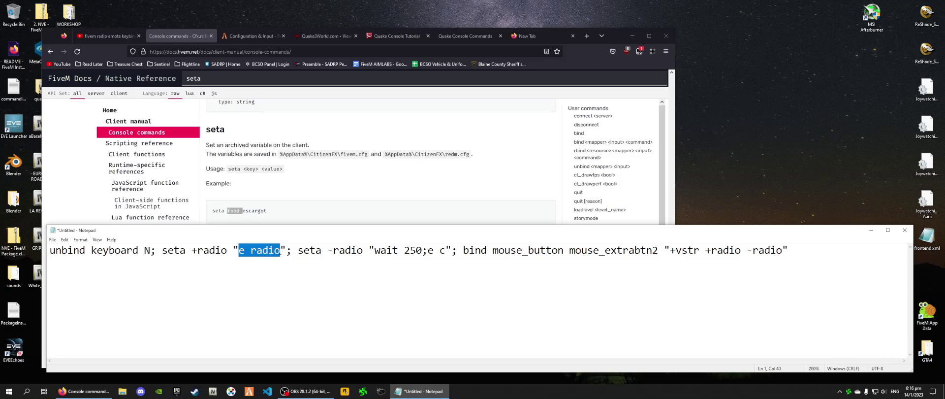
{"action": "key", "text": "Left"}
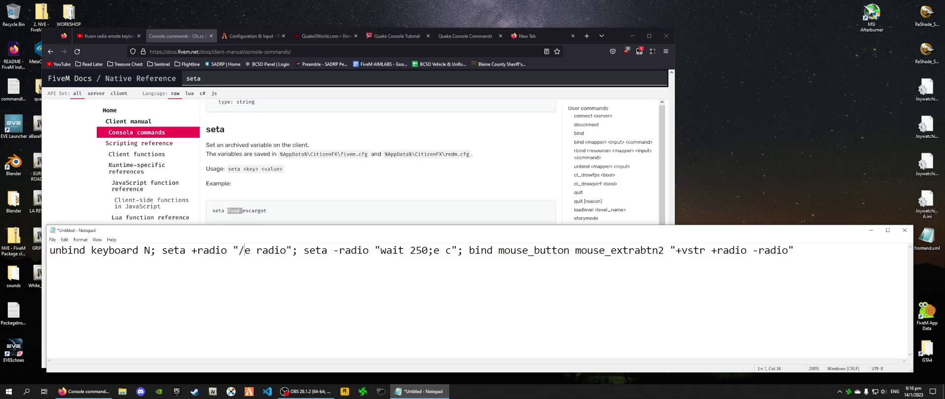
{"action": "key", "text": "BackSpace"}
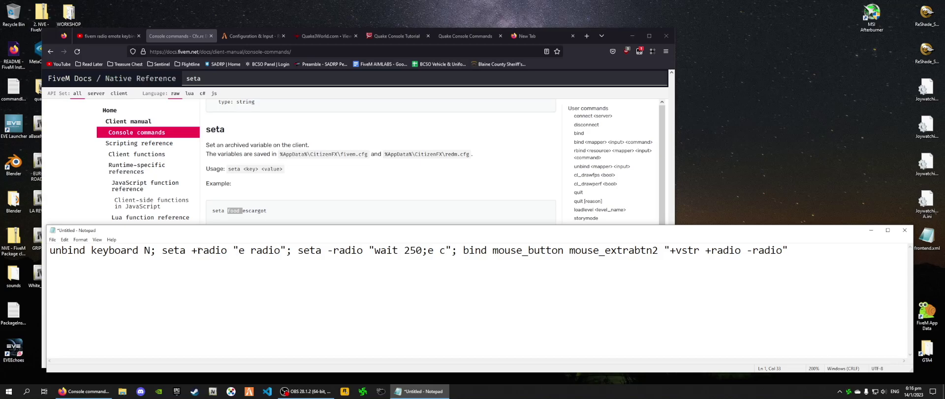
Rename the first seta key from "+radio" to "+alpha"
{"action": "left_click_drag", "start_coordinate": [198, 250], "coordinate": [226, 250]}
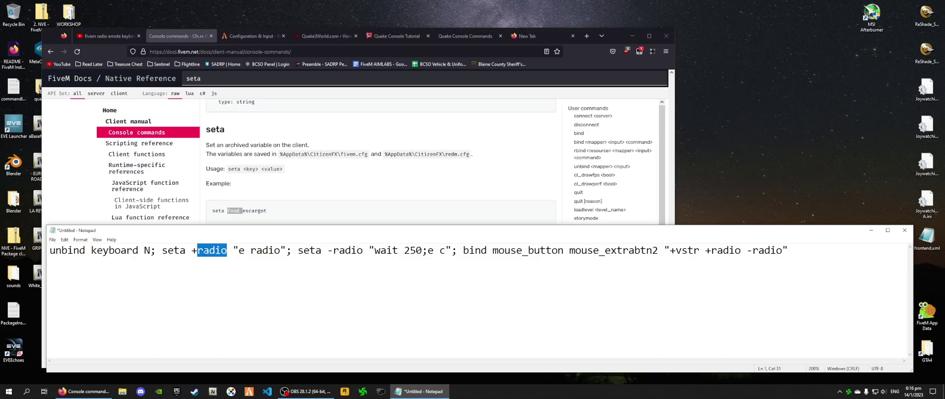
{"action": "left_click_drag", "start_coordinate": [227, 250], "coordinate": [197, 250]}
{"action": "type", "text": "alpha"}
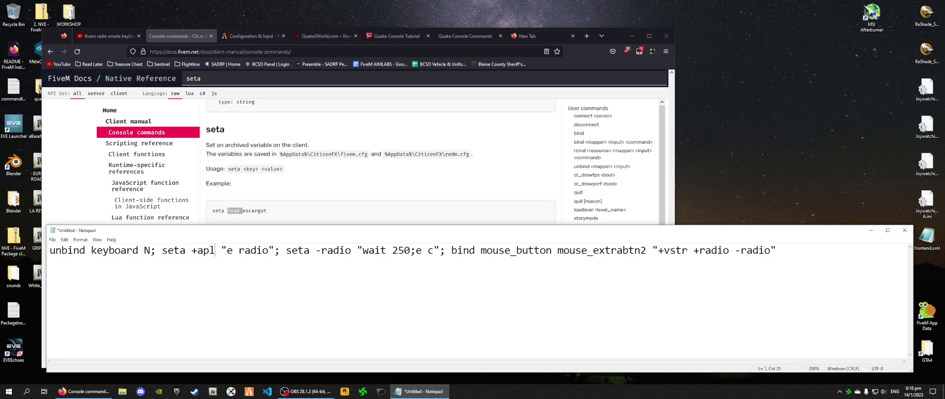
{"action": "key", "text": "BackSpace"}
{"action": "key", "text": "BackSpace"}
{"action": "key", "text": "BackSpace"}
{"action": "key", "text": "BackSpace"}
{"action": "type", "text": "lpha"}
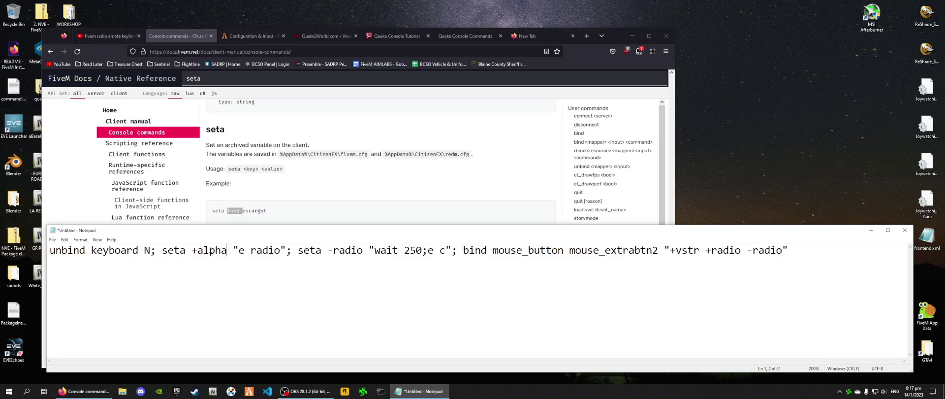
Try "bravo" and "radio" as alternative names for the first seta key, ending on "alpha" again
{"action": "left_click_drag", "start_coordinate": [198, 251], "coordinate": [226, 251]}
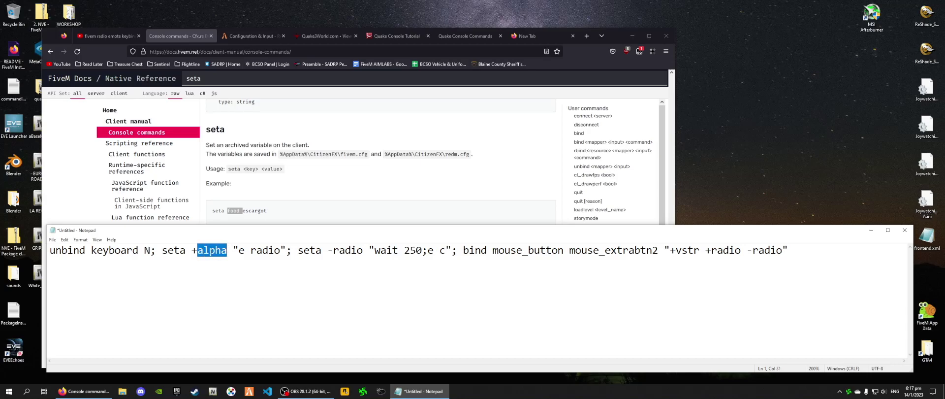
{"action": "double_click", "coordinate": [211, 251]}
{"action": "double_click", "coordinate": [212, 250]}
{"action": "mouse_move", "coordinate": [197, 250]}
{"action": "left_mouse_down"}
{"action": "mouse_move", "coordinate": [226, 251]}
{"action": "mouse_move", "coordinate": [198, 251]}
{"action": "left_mouse_up"}
{"action": "type", "text": "ba"}
{"action": "key", "text": "BackSpace"}
{"action": "type", "text": "ravoradio"}
{"action": "key", "text": "BackSpace"}
{"action": "key", "text": "BackSpace"}
{"action": "key", "text": "BackSpace"}
{"action": "key", "text": "BackSpace"}
{"action": "key", "text": "BackSpace"}
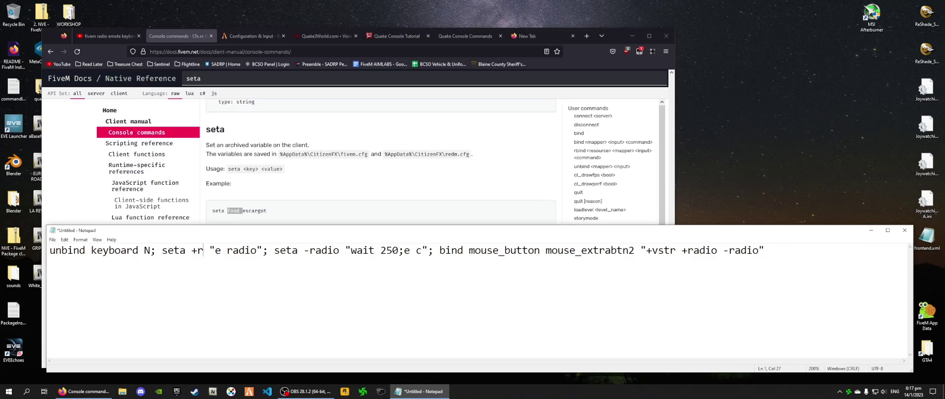
{"action": "type", "text": "alpha"}
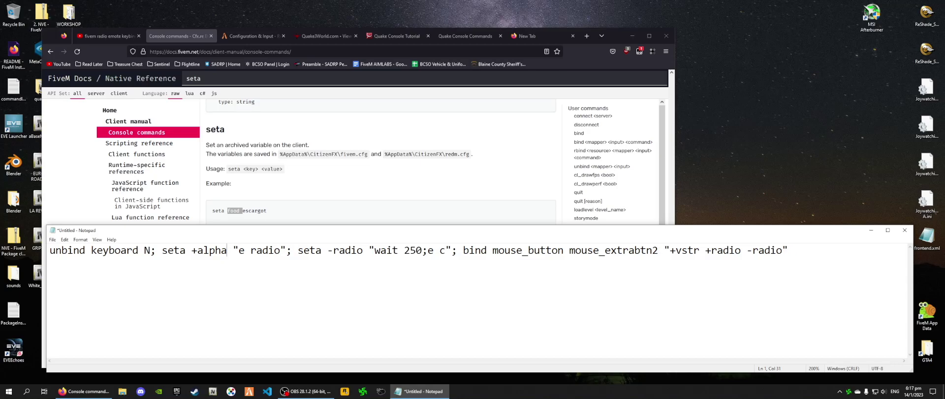
Try appending a hyphen and backticks to the "+alpha" key, and remove them
{"action": "type", "text": "-````"}
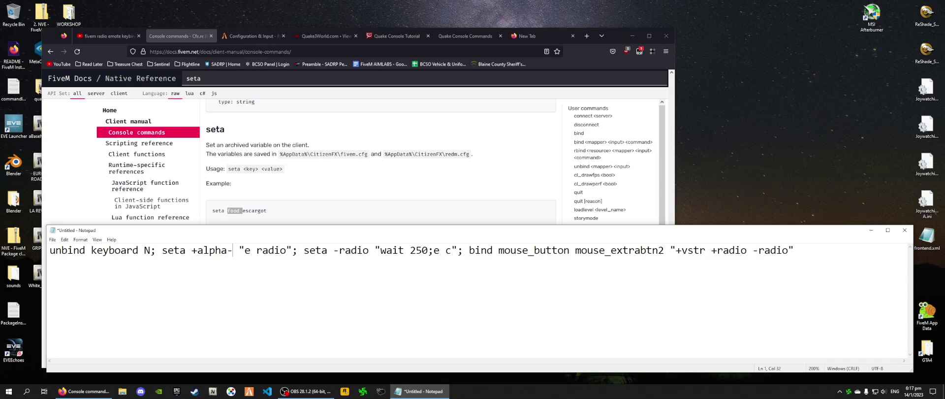
{"action": "key", "text": "BackSpace"}
{"action": "key", "text": "BackSpace"}
{"action": "key", "text": "BackSpace"}
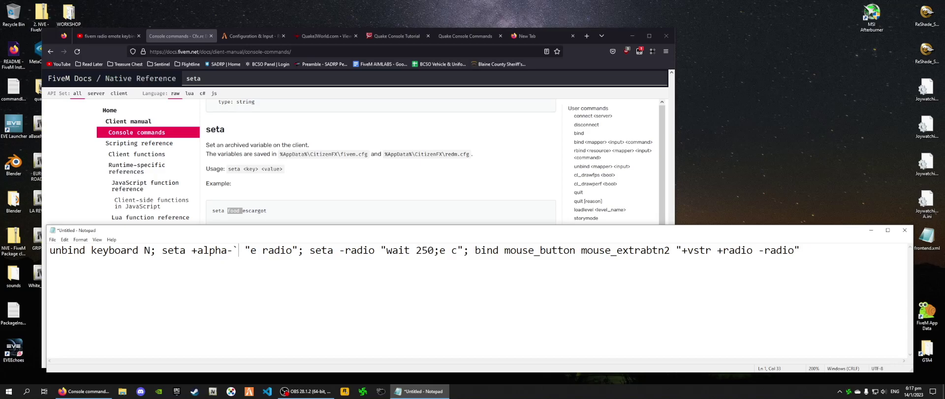
{"action": "key", "text": "BackSpace"}
{"action": "key", "text": "BackSpace"}
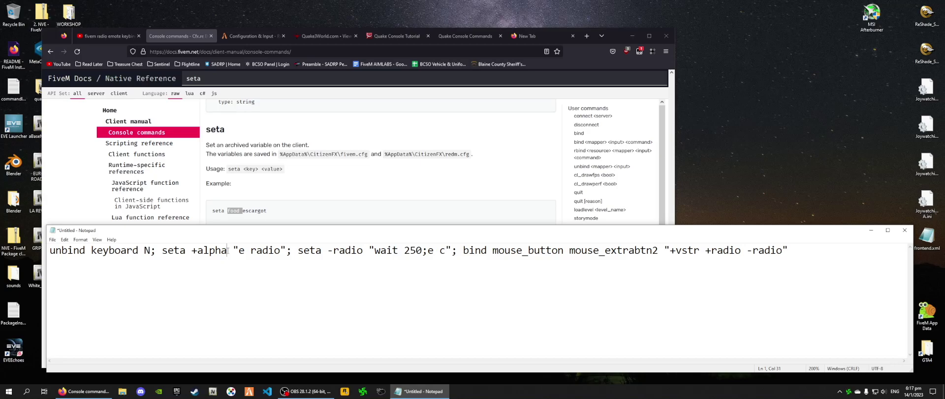
Replace the emote name "radio" with "wt2" in the first seta value
{"action": "double_click", "coordinate": [228, 251]}
{"action": "left_click", "coordinate": [228, 251]}
{"action": "left_click_drag", "start_coordinate": [250, 249], "coordinate": [280, 250]}
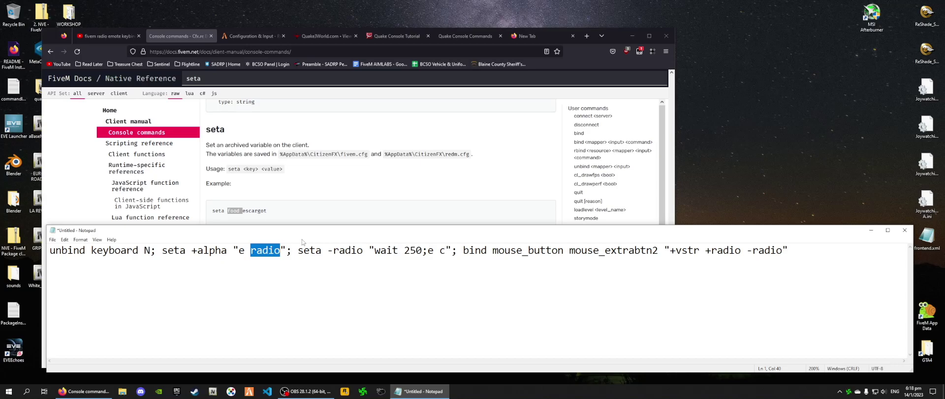
{"action": "type", "text": "wt2"}
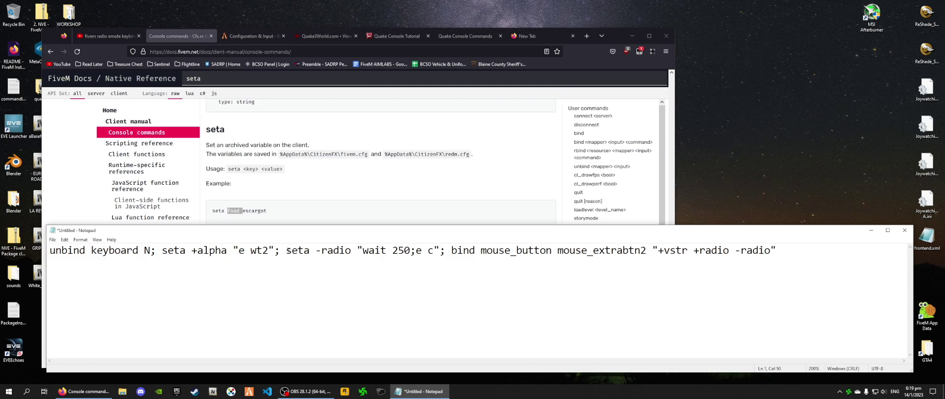
Try pasting the plus sign of "+alpha" over the minus sign of the second seta key
{"action": "left_click_drag", "start_coordinate": [286, 250], "coordinate": [315, 251]}
{"action": "left_click", "coordinate": [197, 250]}
{"action": "left_click_drag", "start_coordinate": [198, 250], "coordinate": [192, 250]}
{"action": "key", "text": "ctrl+c"}
{"action": "left_click_drag", "start_coordinate": [321, 250], "coordinate": [316, 250]}
{"action": "key", "text": "ctrl+v"}
{"action": "key", "text": "ctrl+z"}
{"action": "key", "text": "ctrl+z"}
Rename the second seta key from "-radio" to "-alpha"
{"action": "left_click", "coordinate": [321, 250]}
{"action": "double_click", "coordinate": [211, 250]}
{"action": "left_click_drag", "start_coordinate": [321, 250], "coordinate": [351, 251]}
{"action": "type", "text": "alpha"}
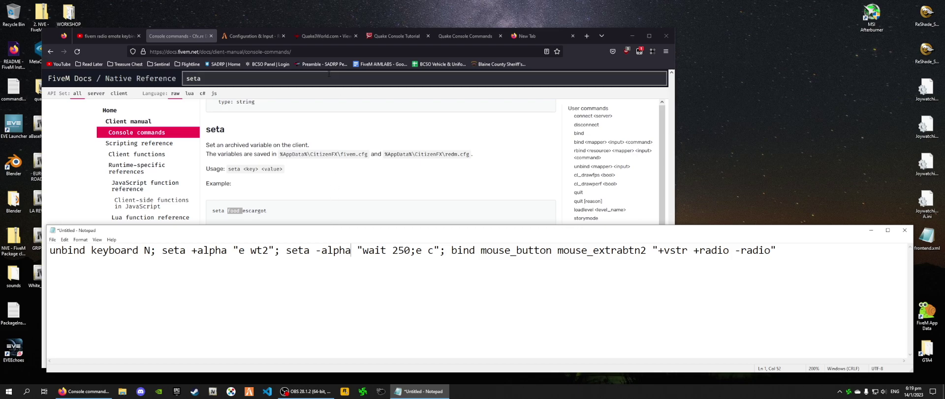
Bring up the Quake Console Tutorial and highlight the explanation of the + and - prefixes in section 3.1 Action
{"action": "left_click", "coordinate": [322, 36]}
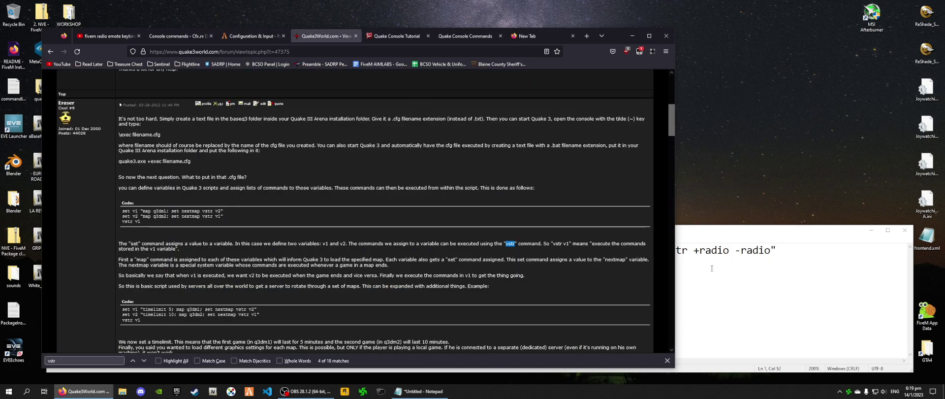
{"action": "left_click", "coordinate": [396, 36]}
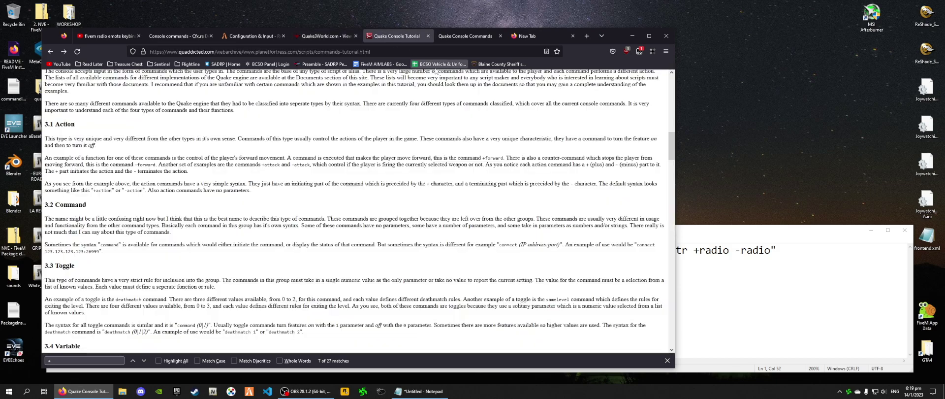
{"action": "left_click_drag", "start_coordinate": [55, 171], "coordinate": [148, 171]}
{"action": "left_click", "coordinate": [103, 173]}
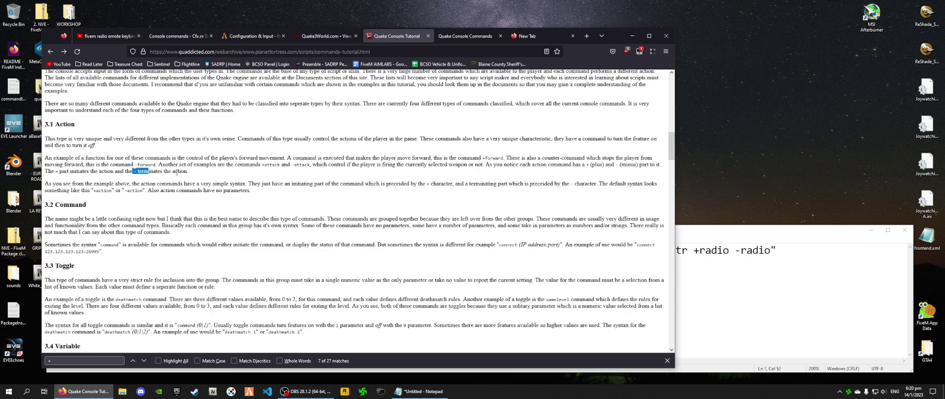
Return to Notepad and highlight "alpha" and its value "e wt2" in the first seta section
{"action": "left_click", "coordinate": [705, 238]}
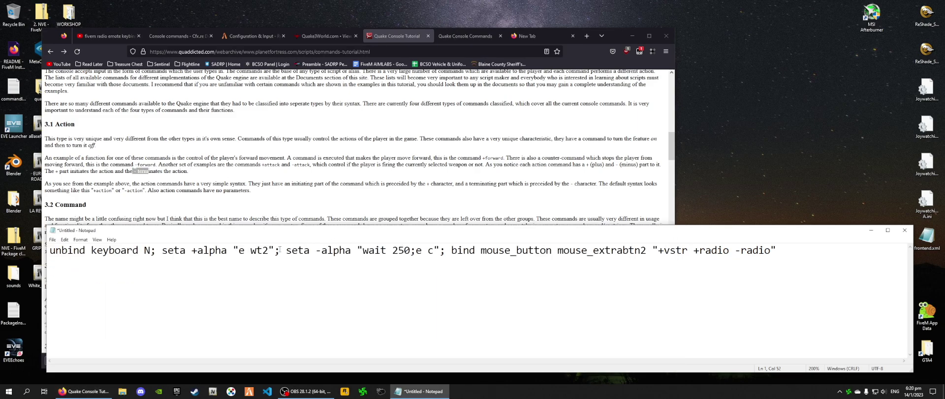
{"action": "double_click", "coordinate": [212, 249]}
{"action": "left_click", "coordinate": [198, 250]}
{"action": "left_click_drag", "start_coordinate": [241, 252], "coordinate": [269, 251]}
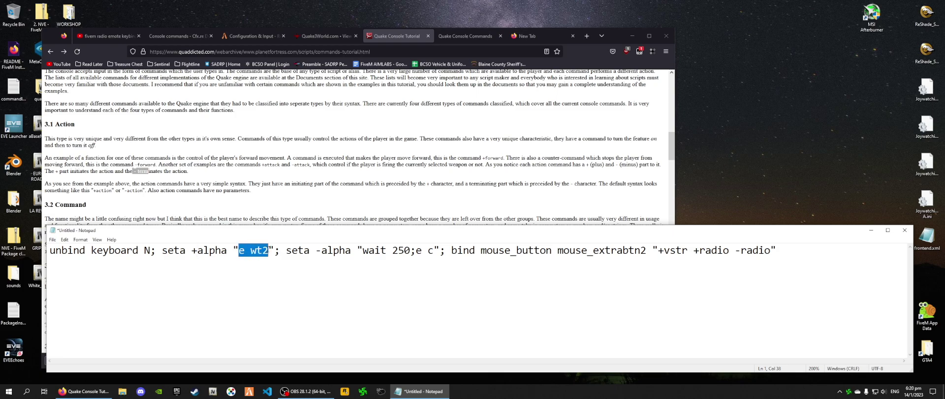
{"action": "left_click", "coordinate": [238, 252]}
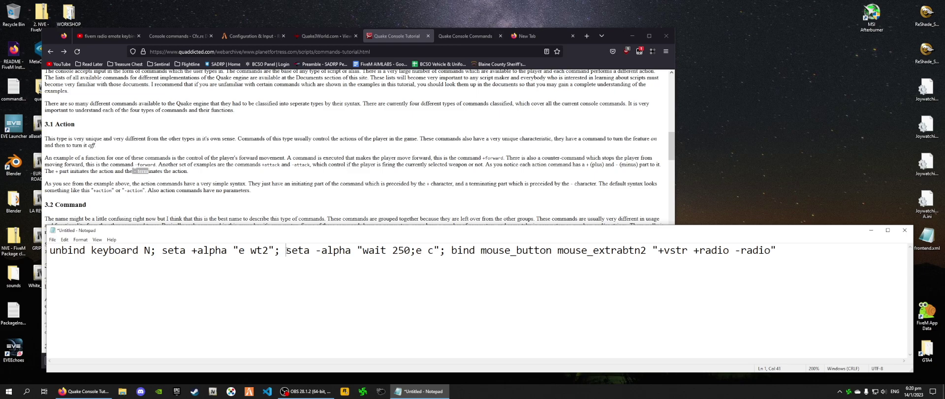
Examine the second seta section by highlighting its "wait 250" and "e c" commands separately
{"action": "left_click_drag", "start_coordinate": [287, 251], "coordinate": [410, 251]}
{"action": "left_click", "coordinate": [339, 251]}
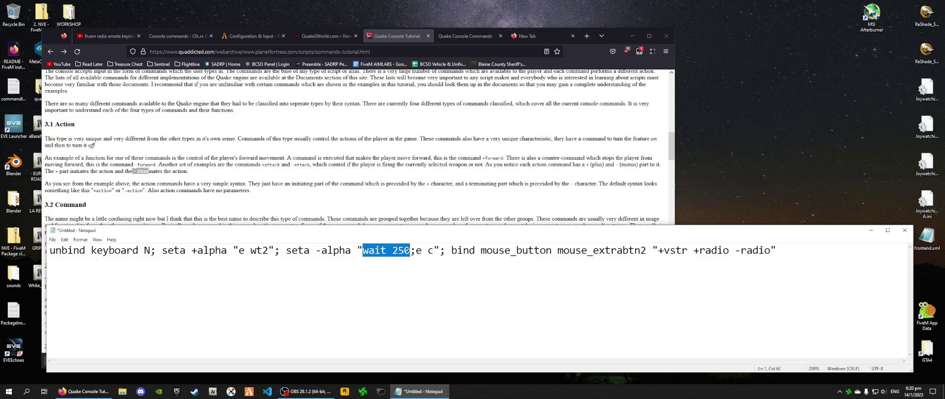
{"action": "left_click_drag", "start_coordinate": [416, 251], "coordinate": [433, 251]}
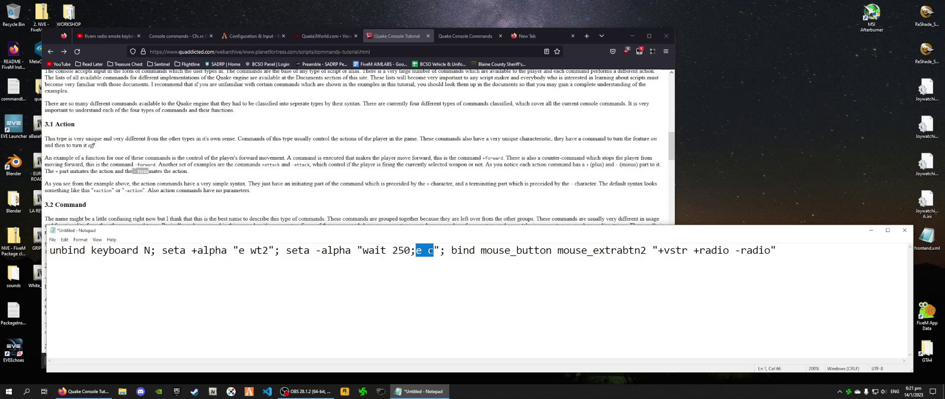
{"action": "key", "text": "Left"}
{"action": "key", "text": "shift+Right"}
{"action": "key", "text": "shift+Right"}
{"action": "left_click_drag", "start_coordinate": [361, 250], "coordinate": [413, 250]}
{"action": "left_click", "coordinate": [412, 249]}
{"action": "left_click", "coordinate": [422, 251]}
{"action": "mouse_move", "coordinate": [416, 252]}
{"action": "left_mouse_down"}
{"action": "mouse_move", "coordinate": [442, 251]}
{"action": "mouse_move", "coordinate": [434, 250]}
{"action": "left_mouse_up"}
{"action": "left_click", "coordinate": [430, 250]}
Highlight the "-alpha" key and the "+alpha" key of the two seta sections for comparison
{"action": "left_click_drag", "start_coordinate": [317, 251], "coordinate": [352, 250]}
{"action": "left_click", "coordinate": [327, 250]}
{"action": "left_click_drag", "start_coordinate": [314, 252], "coordinate": [351, 251]}
{"action": "left_click", "coordinate": [191, 251]}
{"action": "left_click_drag", "start_coordinate": [191, 251], "coordinate": [227, 251]}
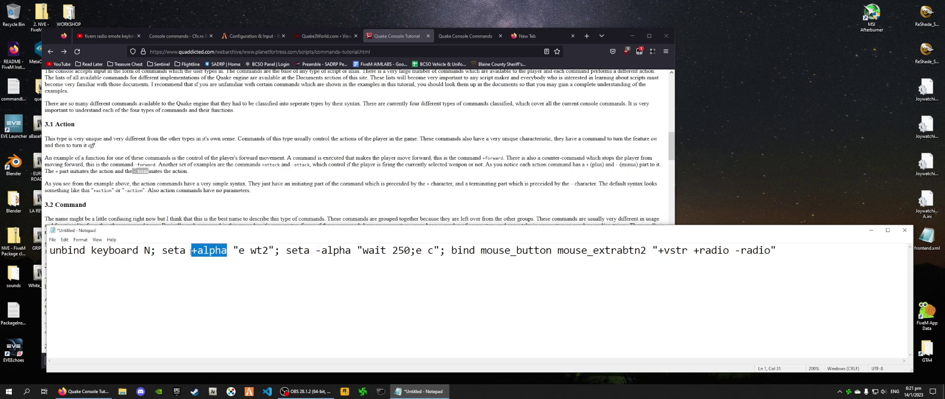
Compare the -alpha and +alpha keys, and set the wait time in the -alpha section to 350
{"action": "left_click_drag", "start_coordinate": [316, 251], "coordinate": [351, 251]}
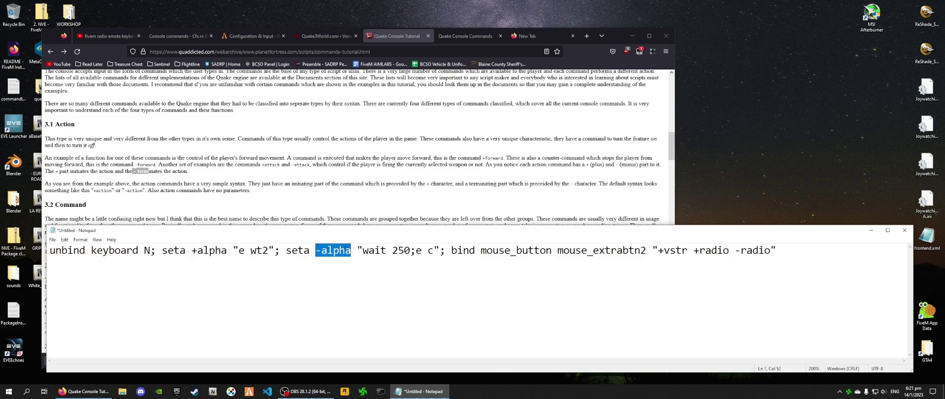
{"action": "left_click_drag", "start_coordinate": [192, 251], "coordinate": [226, 251]}
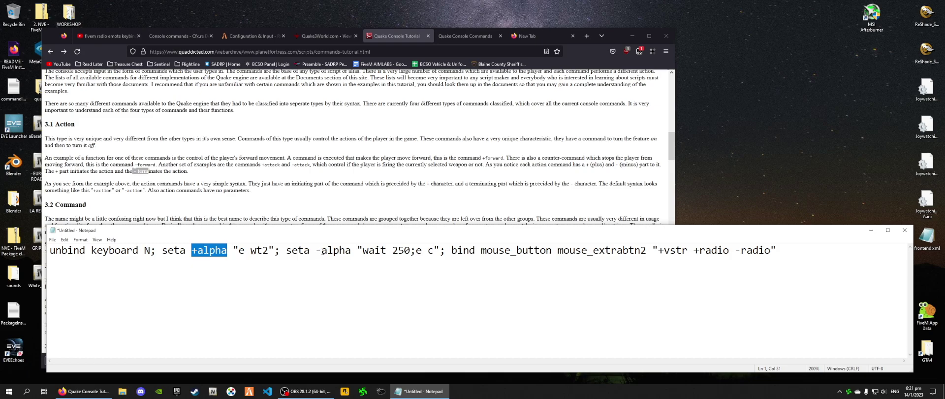
{"action": "left_click_drag", "start_coordinate": [316, 251], "coordinate": [351, 251]}
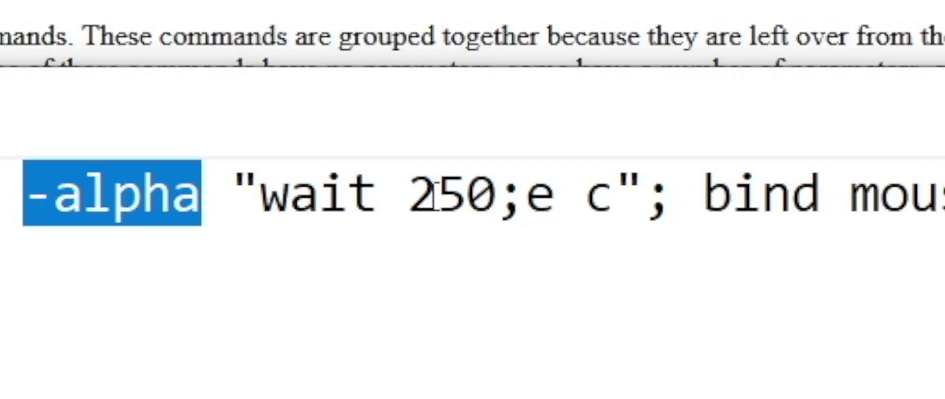
{"action": "left_click", "coordinate": [399, 251]}
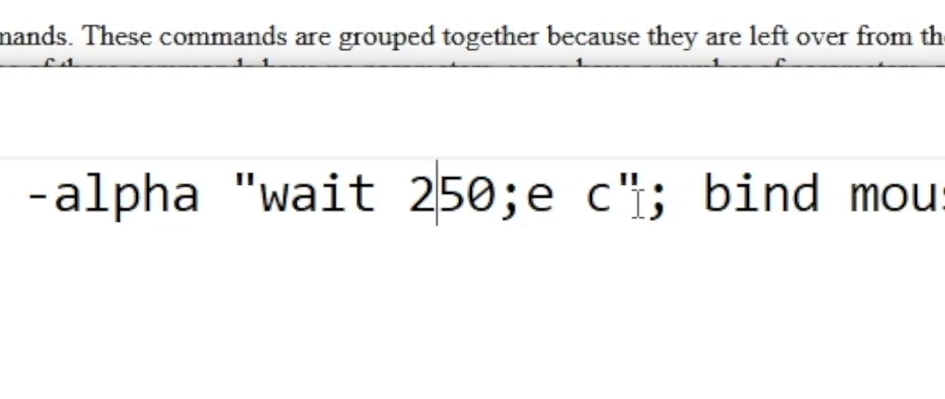
{"action": "key", "text": "BackSpace"}
{"action": "type", "text": "3"}
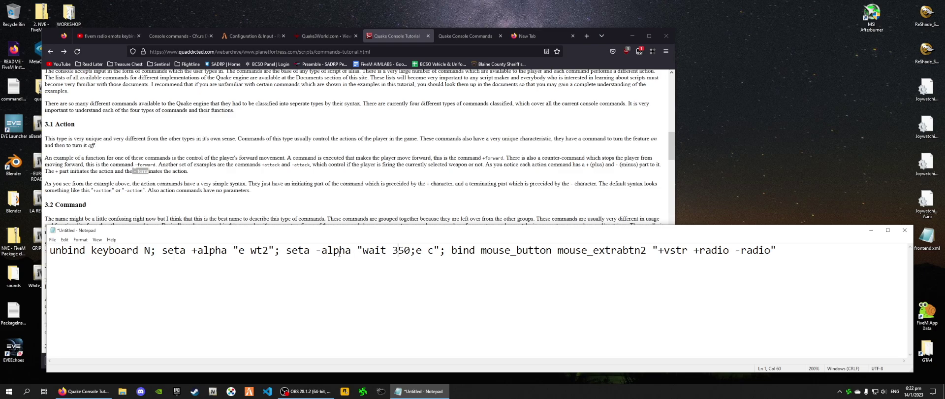
Highlight the "wait 350" command and the whole "seta -alpha" section to examine the release action
{"action": "left_click_drag", "start_coordinate": [363, 250], "coordinate": [435, 251]}
{"action": "left_click", "coordinate": [413, 254]}
{"action": "key", "text": "shift+Left"}
{"action": "key", "text": "shift+Left"}
{"action": "key", "text": "shift+Left"}
{"action": "key", "text": "shift+Left"}
{"action": "key", "text": "shift+Left"}
{"action": "key", "text": "shift+Left"}
{"action": "key", "text": "shift+Left"}
{"action": "key", "text": "shift+Left"}
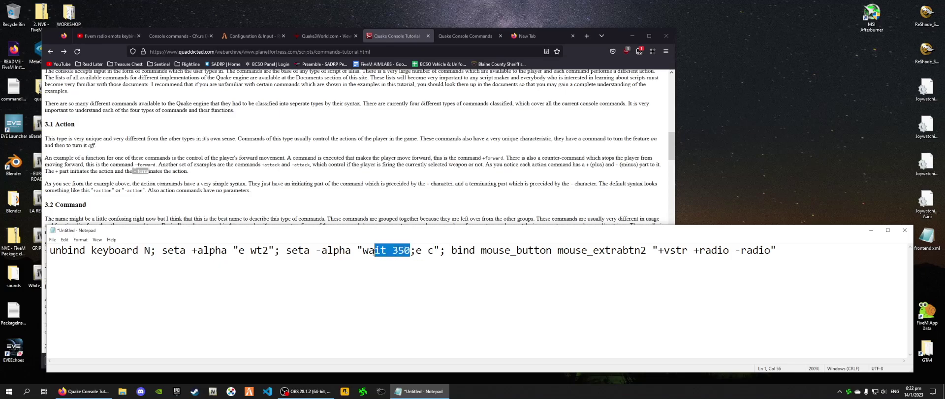
{"action": "left_click_drag", "start_coordinate": [416, 250], "coordinate": [363, 253]}
{"action": "left_click", "coordinate": [417, 251]}
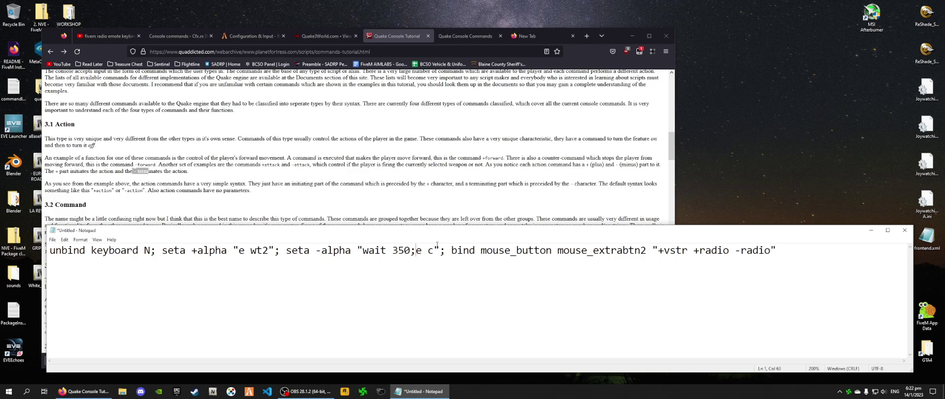
{"action": "left_click_drag", "start_coordinate": [439, 250], "coordinate": [281, 251]}
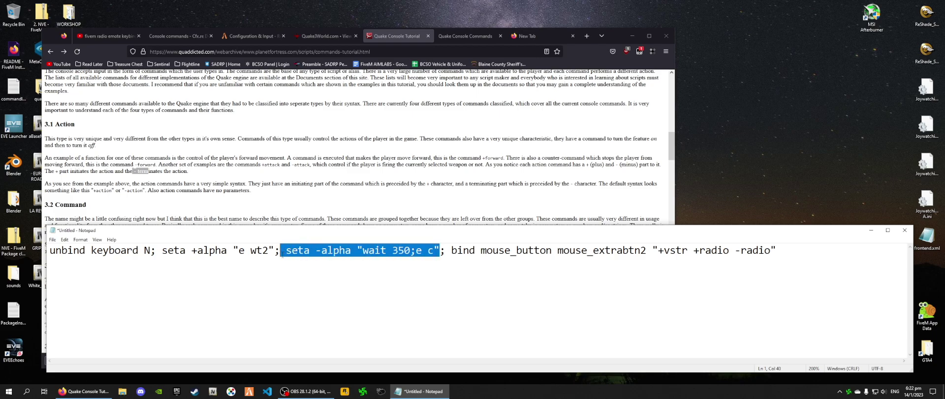
{"action": "left_click", "coordinate": [453, 251]}
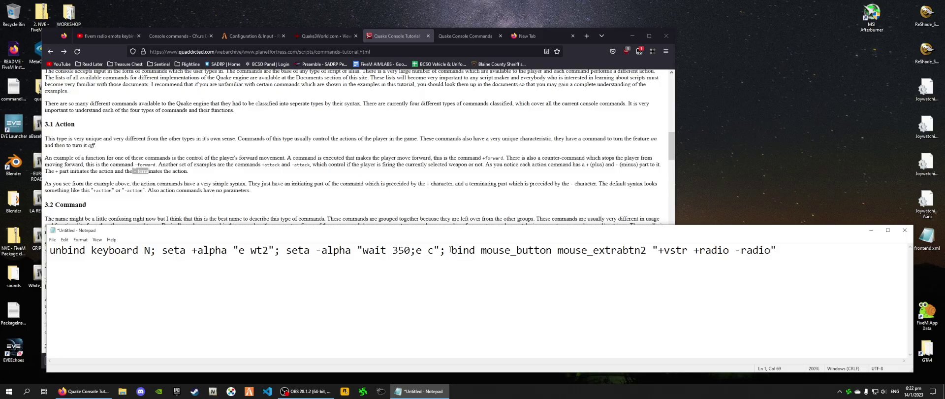
Examine the bind section by highlighting its mouse_button device, mouse_extrabtn2 key and quoted +vstr command
{"action": "left_click_drag", "start_coordinate": [451, 250], "coordinate": [645, 250]}
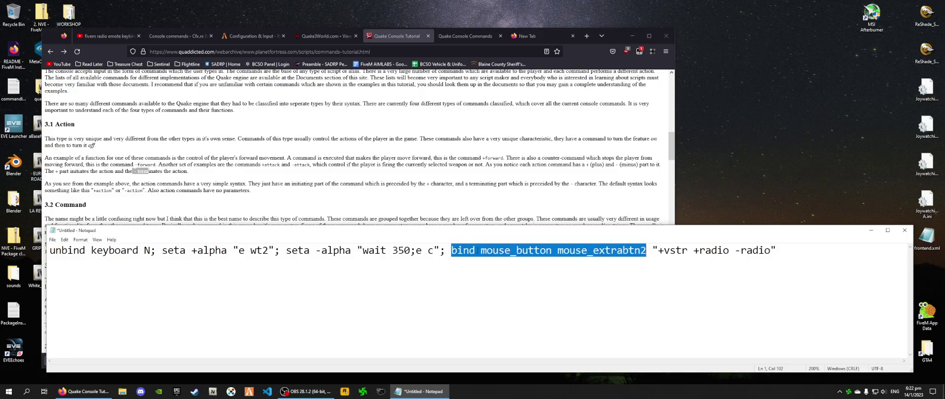
{"action": "left_click", "coordinate": [477, 250]}
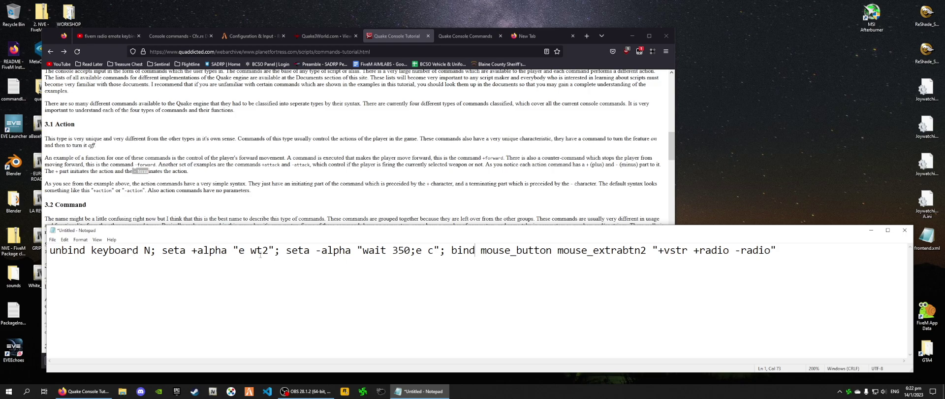
{"action": "left_click_drag", "start_coordinate": [475, 250], "coordinate": [546, 250]}
{"action": "left_click", "coordinate": [563, 251]}
{"action": "double_click", "coordinate": [615, 250]}
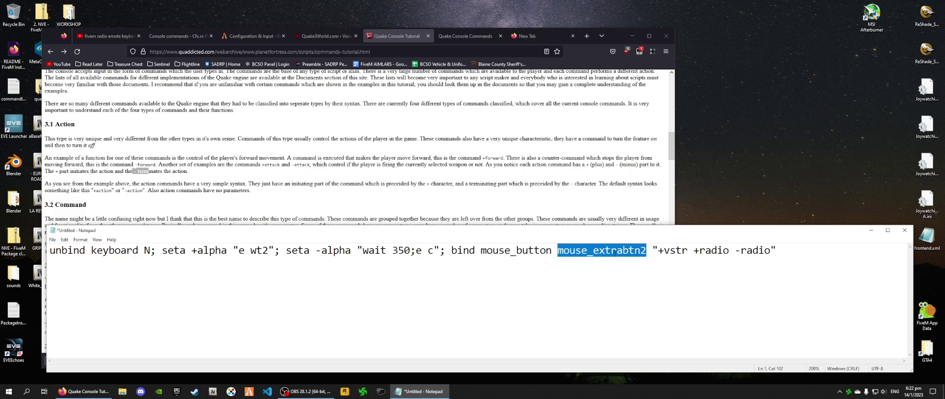
{"action": "left_click_drag", "start_coordinate": [653, 251], "coordinate": [777, 251]}
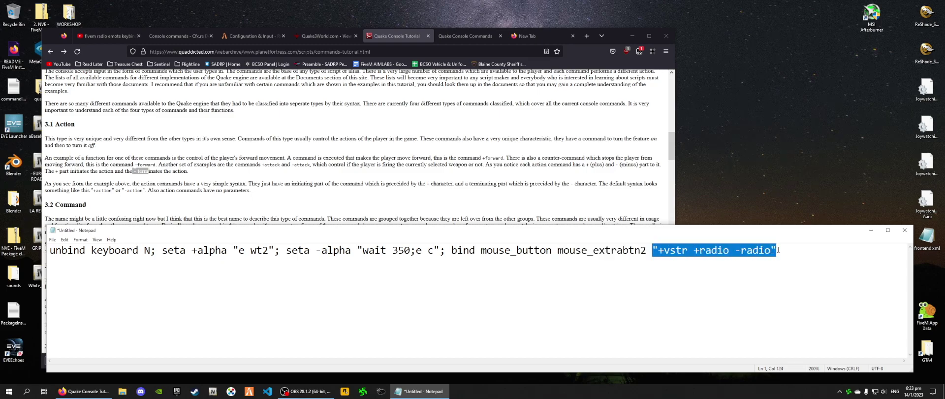
{"action": "left_click", "coordinate": [660, 251]}
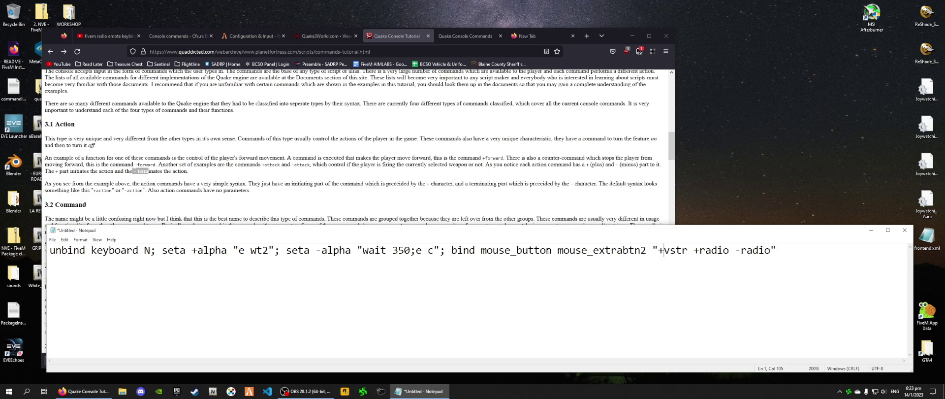
Change the bind section's device to keyboard and its key to N
{"action": "left_click_drag", "start_coordinate": [551, 250], "coordinate": [481, 250]}
{"action": "type", "text": "k"}
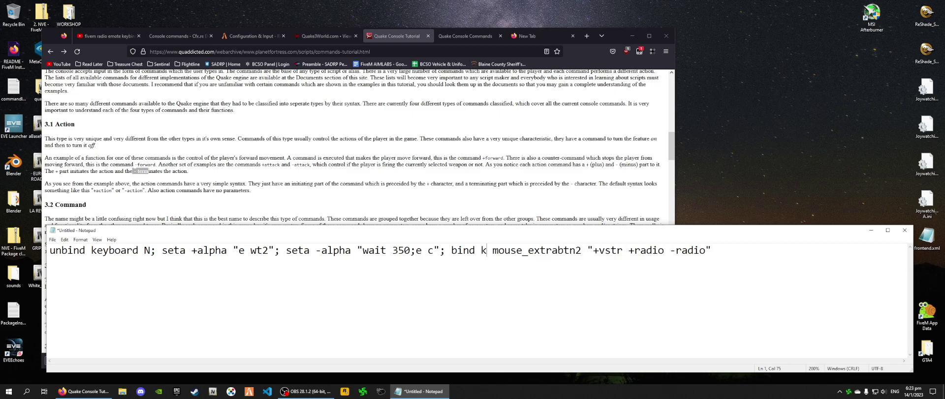
{"action": "type", "text": "eyboard"}
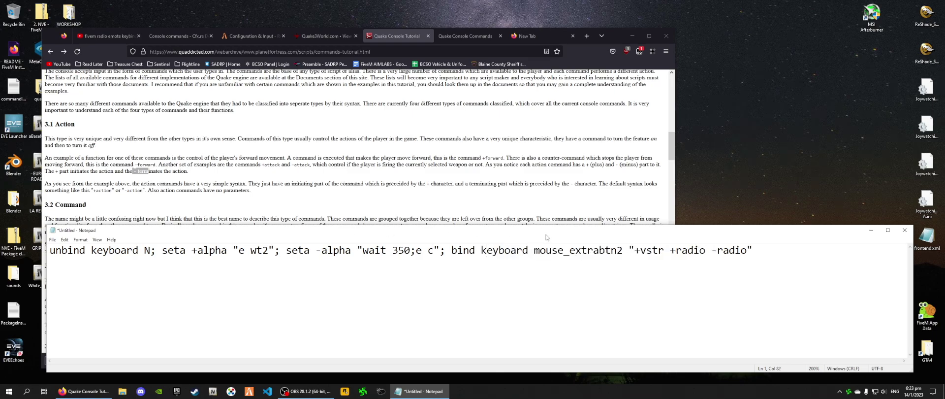
{"action": "left_click_drag", "start_coordinate": [622, 250], "coordinate": [534, 250]}
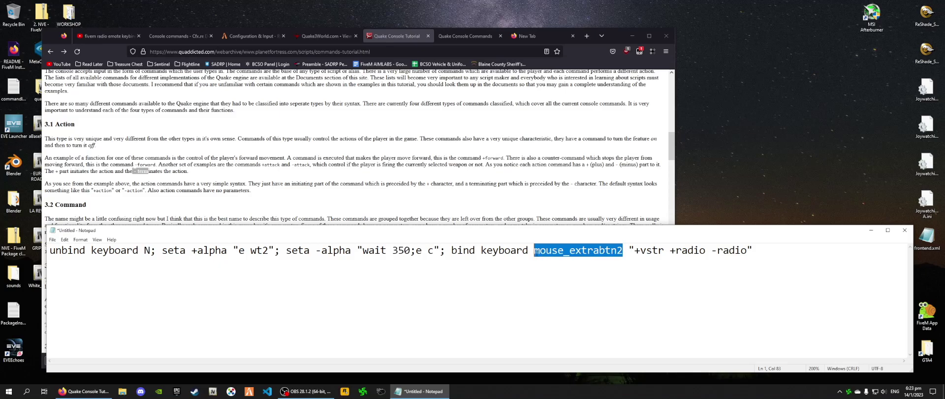
{"action": "type", "text": "N"}
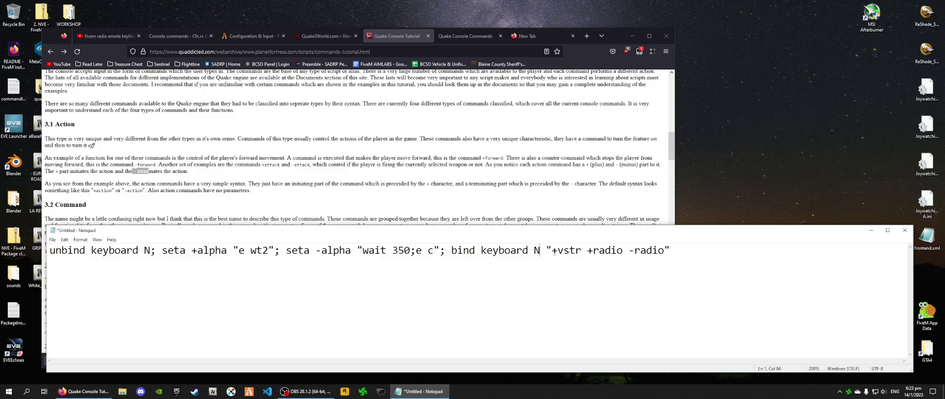
Compare "+radio" in the bind section's +vstr command with the "+alpha" key of the first seta section
{"action": "left_click_drag", "start_coordinate": [552, 252], "coordinate": [665, 251]}
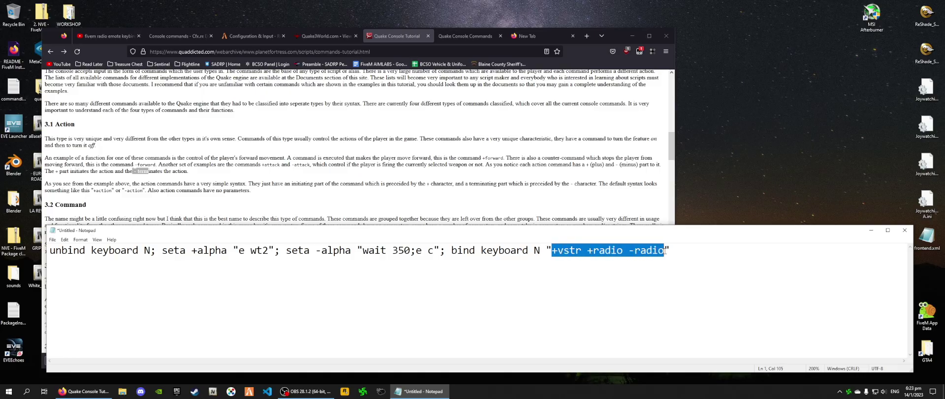
{"action": "left_click", "coordinate": [587, 250]}
{"action": "left_click_drag", "start_coordinate": [587, 250], "coordinate": [622, 250]}
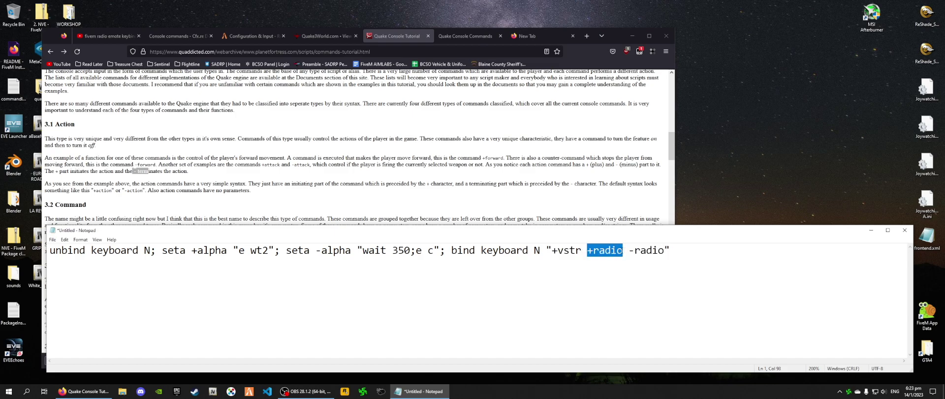
{"action": "left_click_drag", "start_coordinate": [191, 250], "coordinate": [226, 251]}
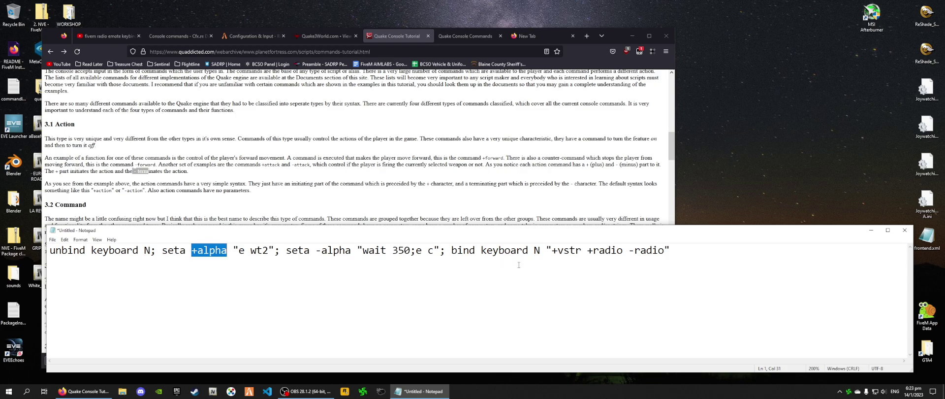
Replace both radio variable names in the +vstr command with alpha, making it "+vstr +alpha -alpha"
{"action": "left_click_drag", "start_coordinate": [593, 250], "coordinate": [623, 250]}
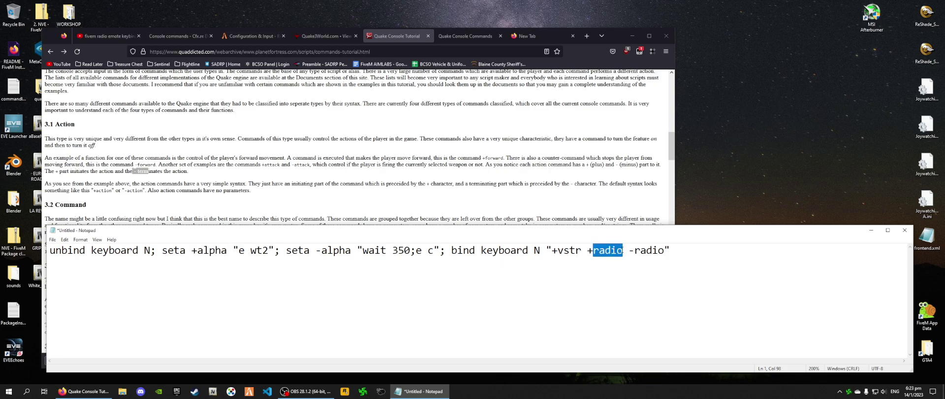
{"action": "type", "text": "ap"}
{"action": "key", "text": "BackSpace"}
{"action": "type", "text": "lpga"}
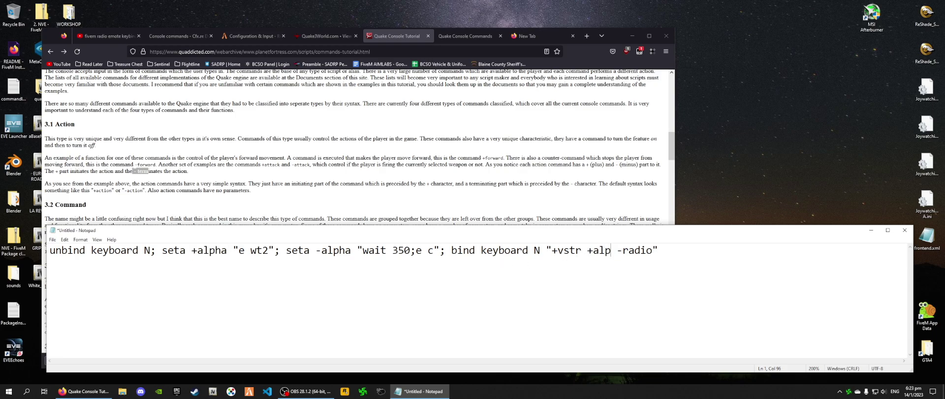
{"action": "key", "text": "BackSpace"}
{"action": "key", "text": "BackSpace"}
{"action": "type", "text": "ha"}
{"action": "left_click_drag", "start_coordinate": [633, 249], "coordinate": [665, 250]}
{"action": "type", "text": "alpga"}
{"action": "key", "text": "BackSpace"}
{"action": "key", "text": "BackSpace"}
{"action": "type", "text": "ha"}
Trace +alpha and -alpha from the bind section back to their seta definitions by highlighting the matching keys and commands
{"action": "key", "text": "shift+Right"}
{"action": "key", "text": "shift+Right"}
{"action": "key", "text": "shift+Right"}
{"action": "key", "text": "shift+Right"}
{"action": "key", "text": "shift+Right"}
{"action": "key", "text": "shift+Right"}
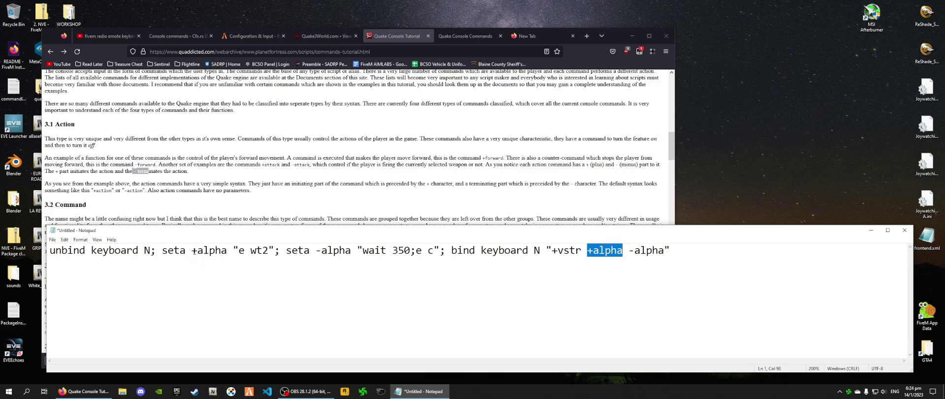
{"action": "left_click_drag", "start_coordinate": [194, 252], "coordinate": [227, 250]}
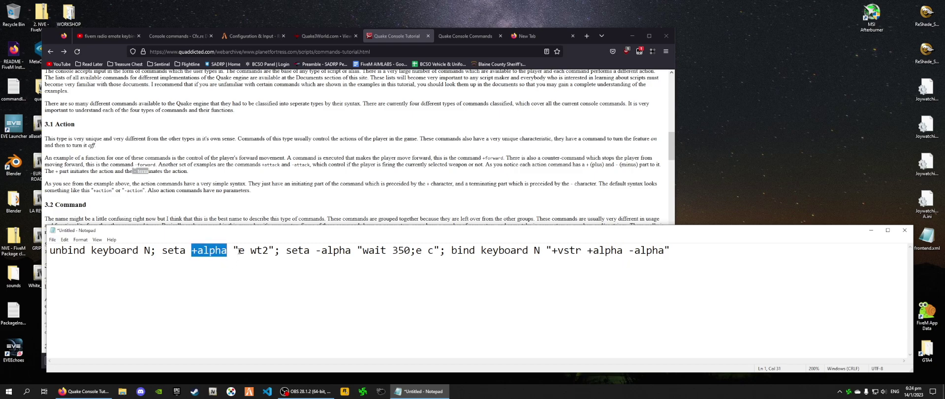
{"action": "left_click_drag", "start_coordinate": [239, 251], "coordinate": [268, 250]}
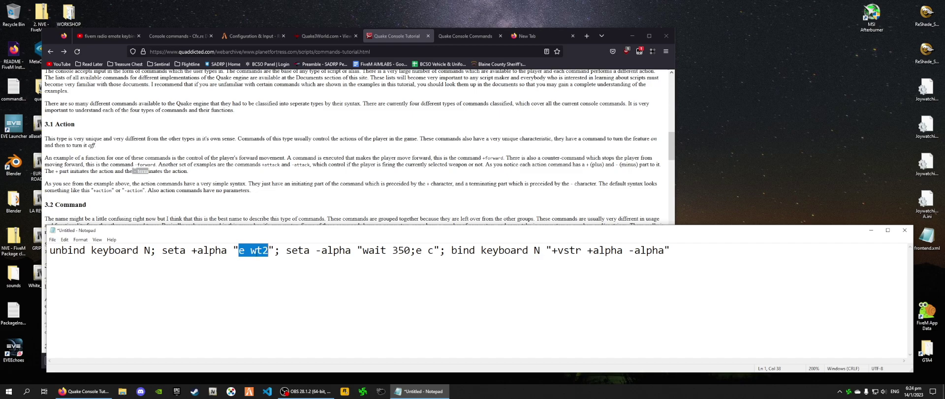
{"action": "left_click_drag", "start_coordinate": [629, 251], "coordinate": [664, 251]}
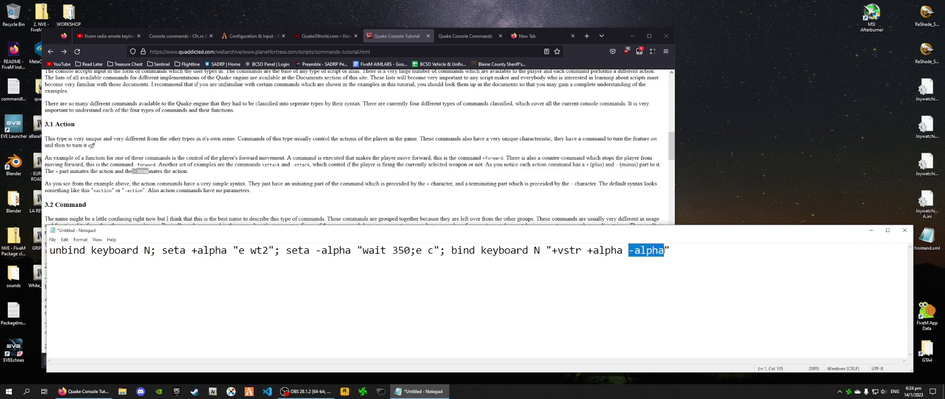
{"action": "left_click_drag", "start_coordinate": [313, 250], "coordinate": [433, 251]}
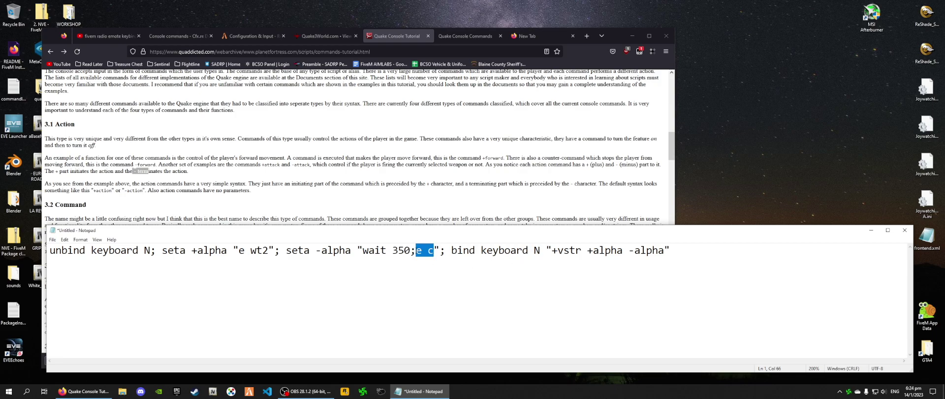
{"action": "key", "text": "Left"}
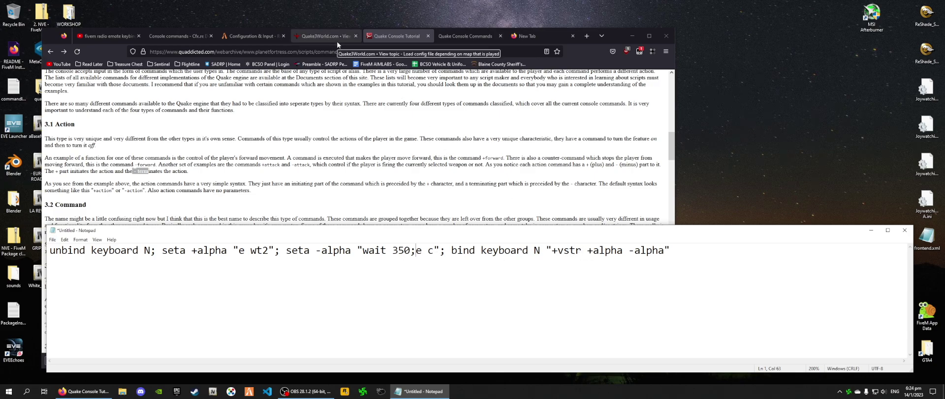
Switch to the Quake3World forum thread and examine the explanation of executing variables with the vstr command
{"action": "left_click", "coordinate": [447, 36]}
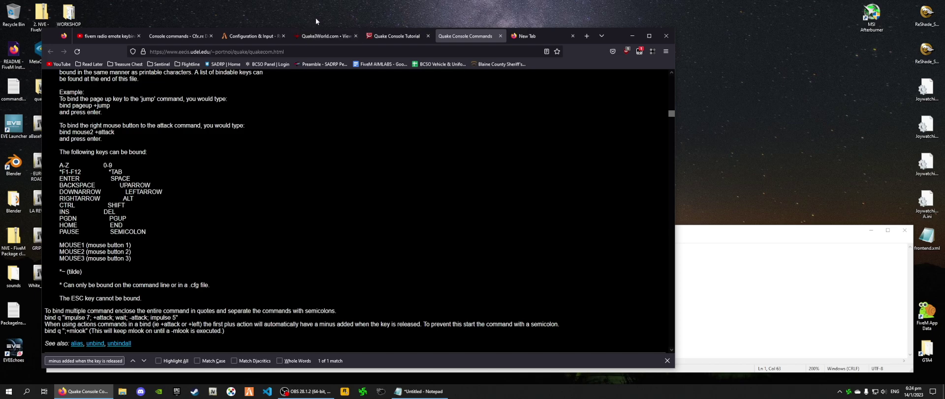
{"action": "left_click", "coordinate": [329, 38]}
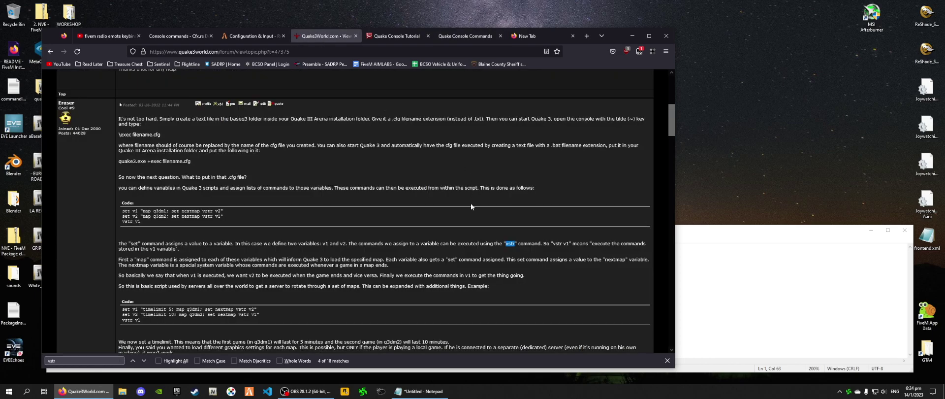
{"action": "left_click", "coordinate": [298, 243]}
{"action": "left_click_drag", "start_coordinate": [552, 243], "coordinate": [569, 243]}
{"action": "left_click", "coordinate": [569, 243]}
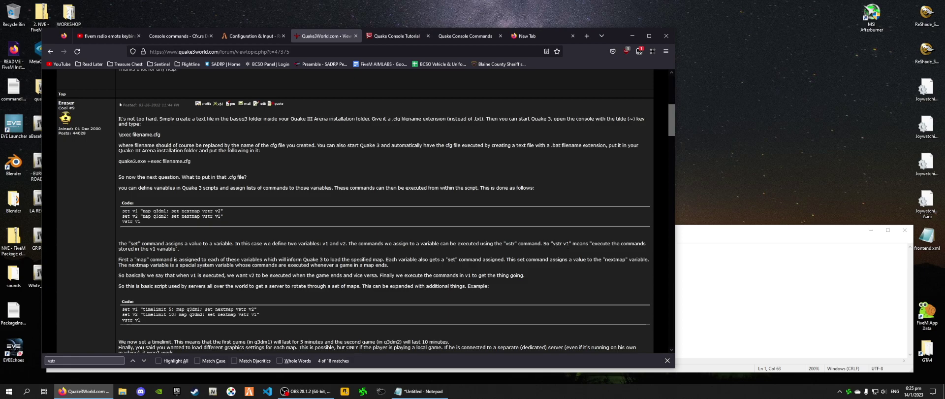
{"action": "left_click_drag", "start_coordinate": [597, 243], "coordinate": [626, 243]}
{"action": "left_click", "coordinate": [166, 242]}
Return to Notepad and highlight +vstr and +alpha in the bind section
{"action": "key", "text": "alt+Tab"}
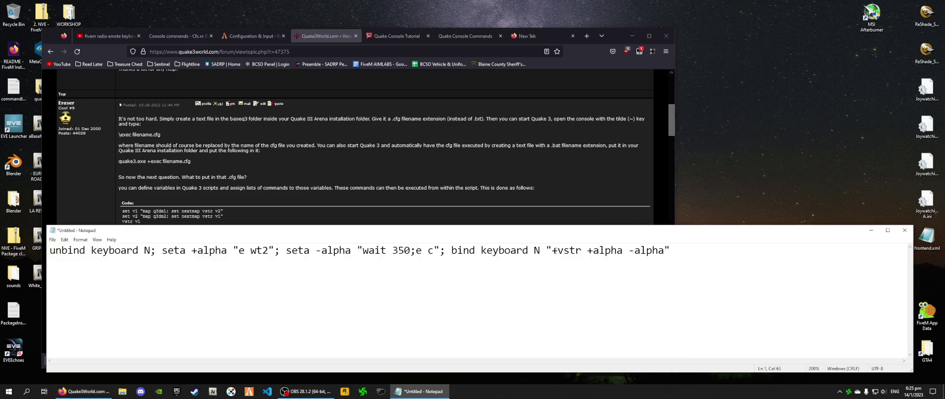
{"action": "left_click_drag", "start_coordinate": [553, 250], "coordinate": [622, 251]}
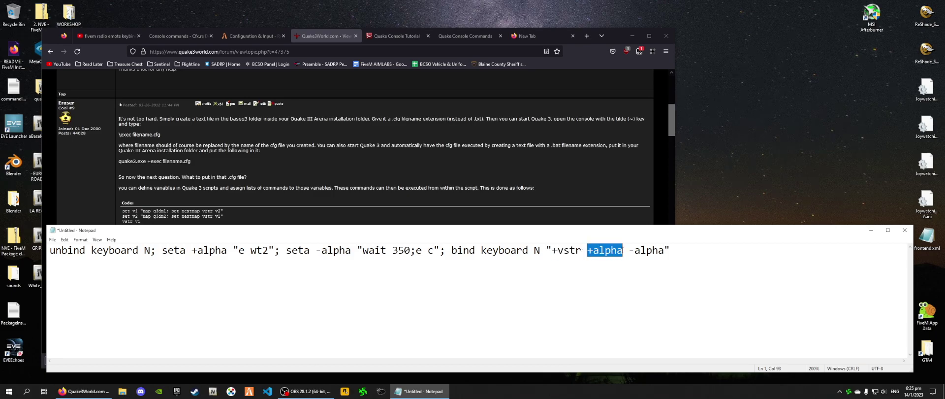
{"action": "left_click", "coordinate": [580, 251]}
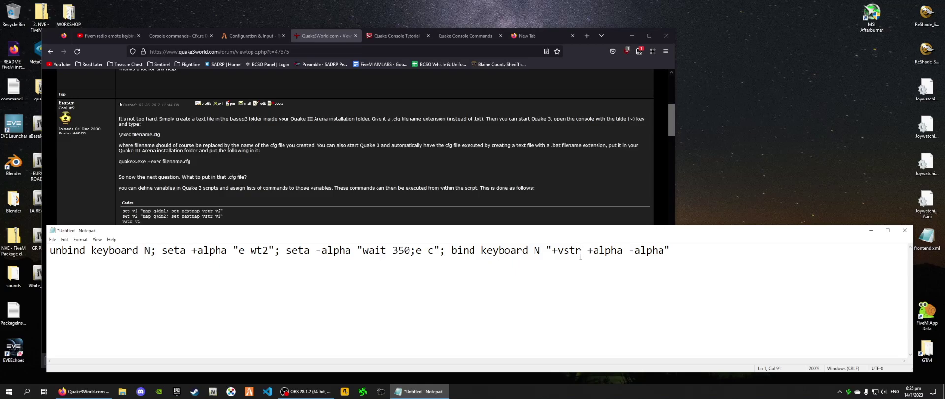
Compare the +vstr, +alpha and -alpha terms in the bind section with the forum's explanation of the vstr command
{"action": "left_click_drag", "start_coordinate": [530, 250], "coordinate": [540, 251]}
{"action": "left_click", "coordinate": [583, 250]}
{"action": "left_click", "coordinate": [629, 250]}
{"action": "left_click_drag", "start_coordinate": [630, 250], "coordinate": [665, 253]}
{"action": "left_click", "coordinate": [567, 209]}
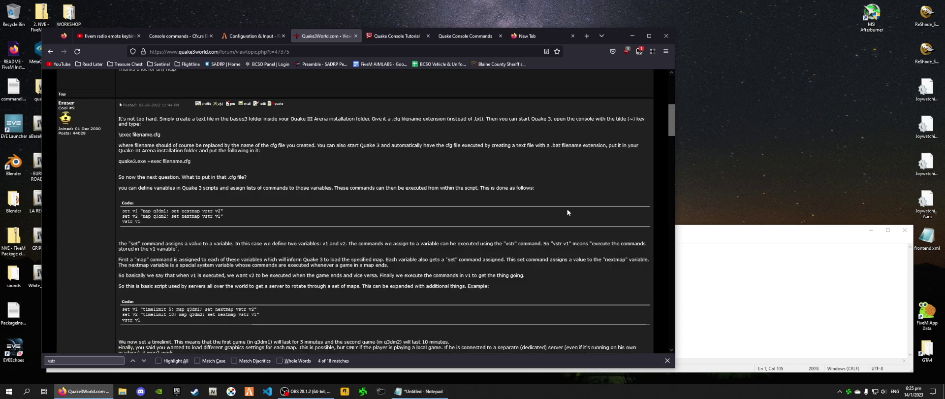
{"action": "scroll", "coordinate": [253, 268], "scroll_direction": "down", "scroll_amount": 1}
{"action": "key", "text": "alt+Tab"}
{"action": "left_click", "coordinate": [580, 256]}
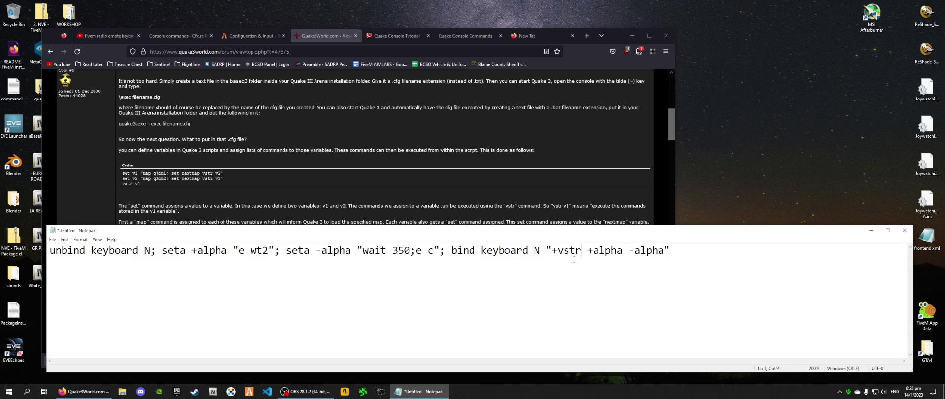
Select the entire keybind command in Notepad and minimize the Notepad window
{"action": "left_click", "coordinate": [684, 257]}
{"action": "key", "text": "ctrl+a"}
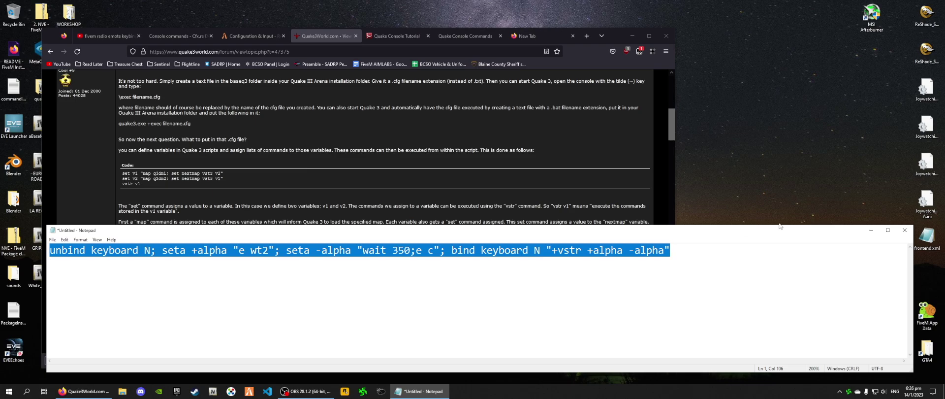
{"action": "left_click", "coordinate": [871, 230]}
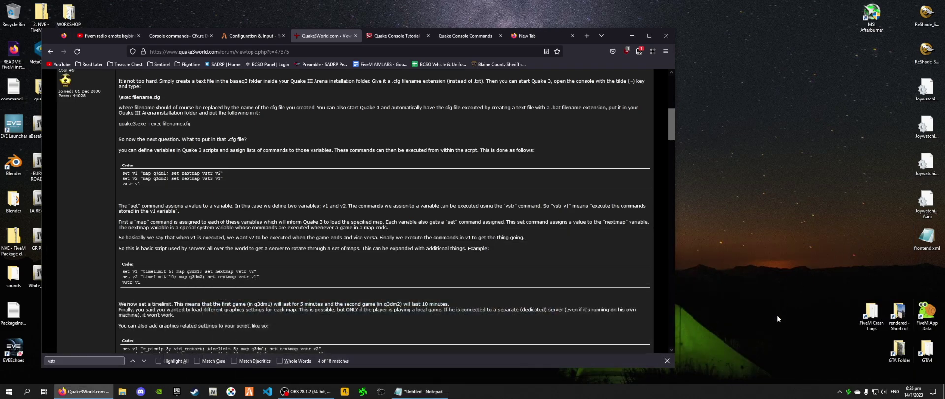
Switch to FiveM and open the Game section of its settings
{"action": "left_click", "coordinate": [249, 390]}
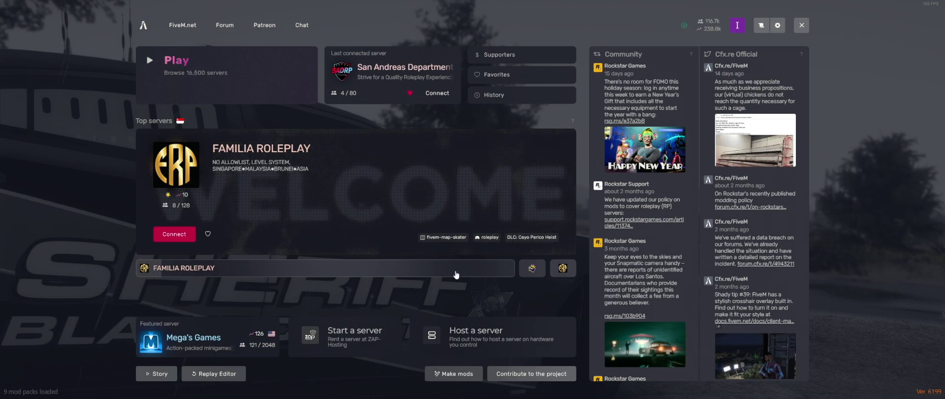
{"action": "left_click", "coordinate": [779, 27]}
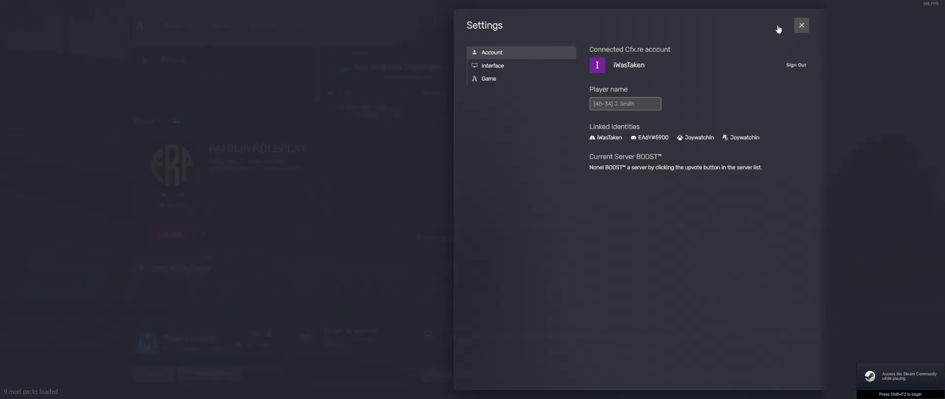
{"action": "left_click", "coordinate": [516, 84]}
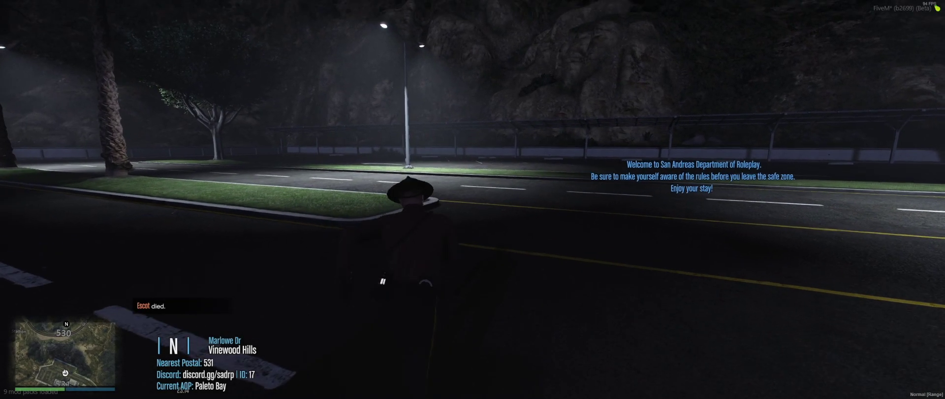
Run the character onto the road and examine the radio emote from the back and the front
{"action": "key", "text": "w"}
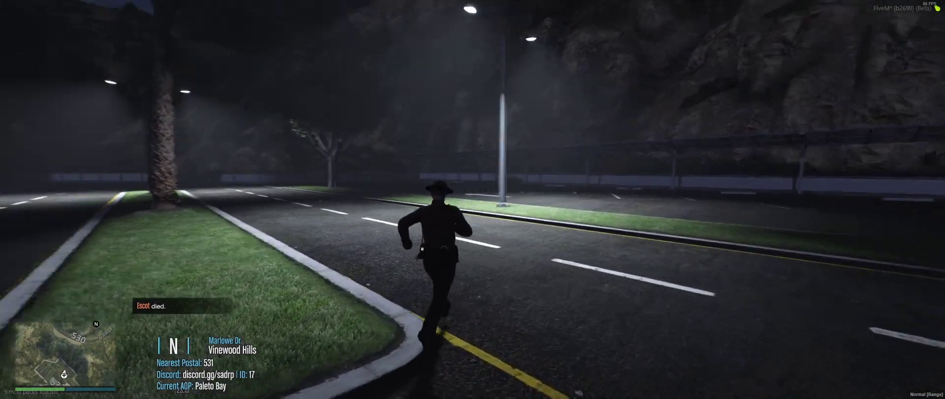
{"action": "key", "text": "a"}
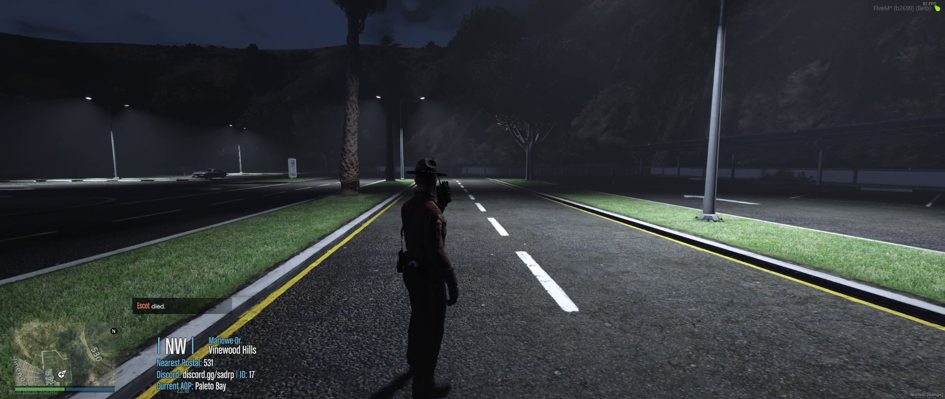
{"action": "key", "text": "s"}
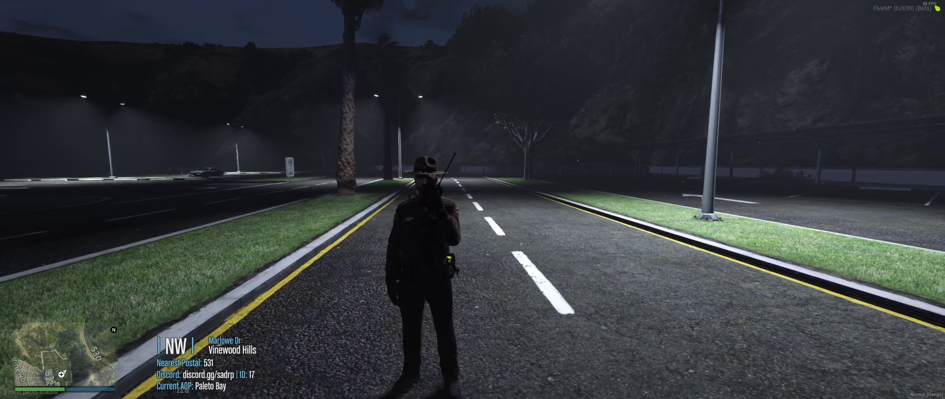
{"action": "key", "text": "w"}
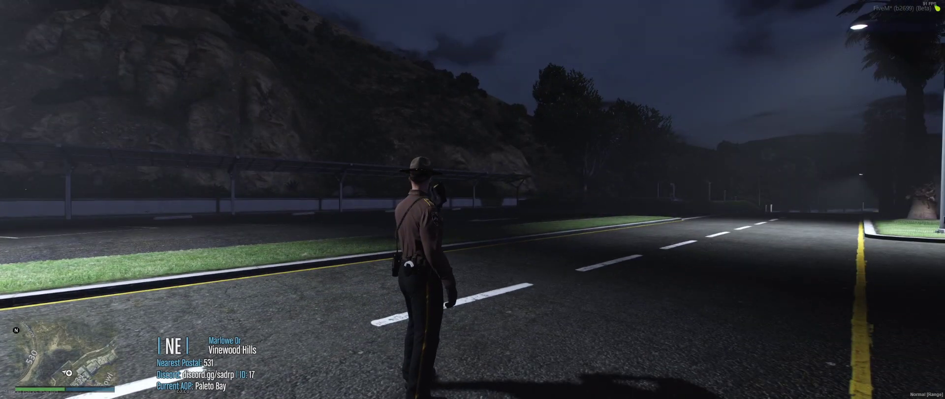
{"action": "key", "text": "Escape"}
{"action": "key", "text": "e"}
{"action": "key", "text": "e"}
{"action": "key", "text": "e"}
{"action": "key", "text": "e"}
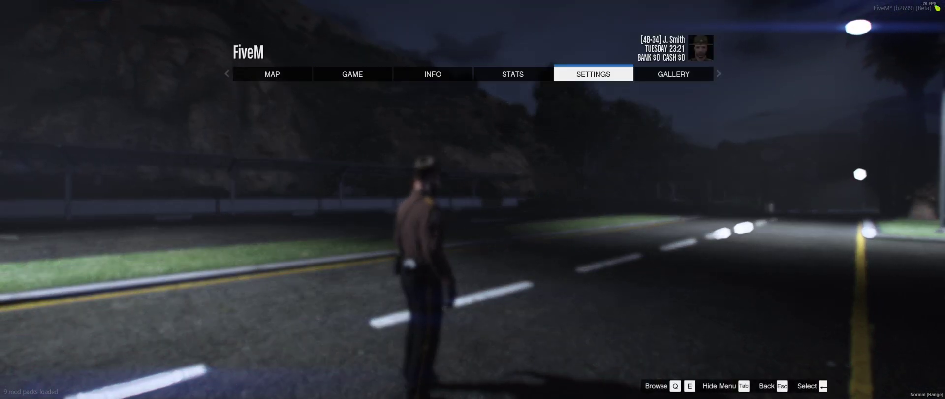
{"action": "key", "text": "Return"}
{"action": "key", "text": "Escape"}
{"action": "key", "text": "Escape"}
Display the in-game console with its command line and close it again
{"action": "key", "text": "F8"}
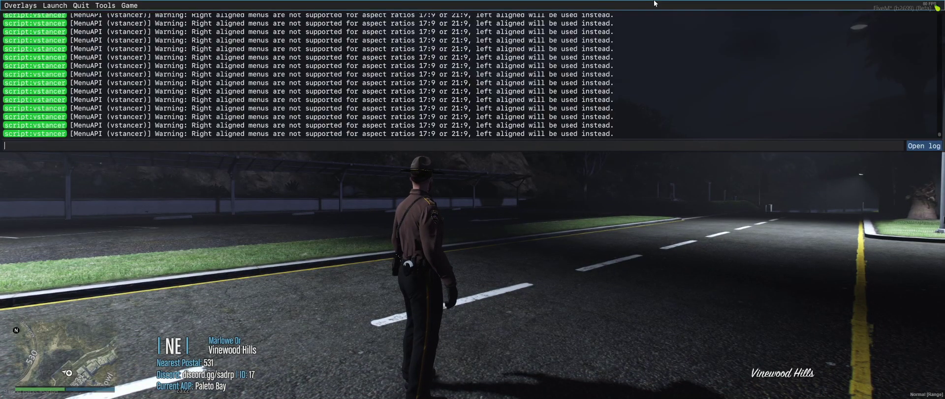
{"action": "key", "text": "F8"}
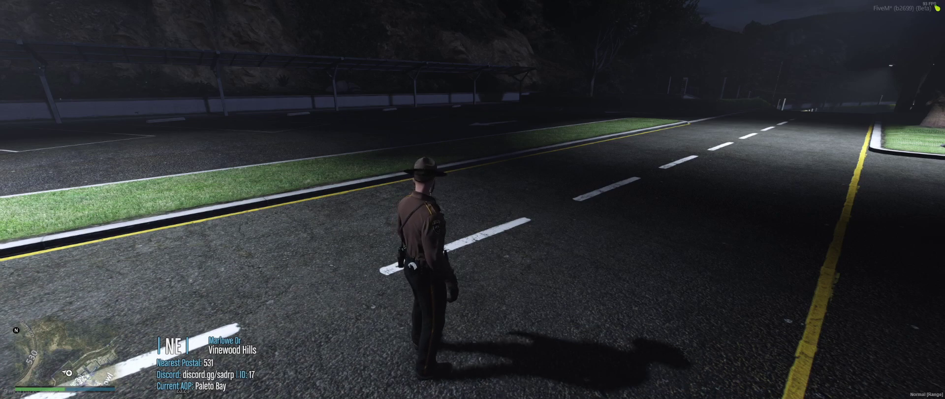
Open the Key Bindings page in the game settings
{"action": "key", "text": "Escape"}
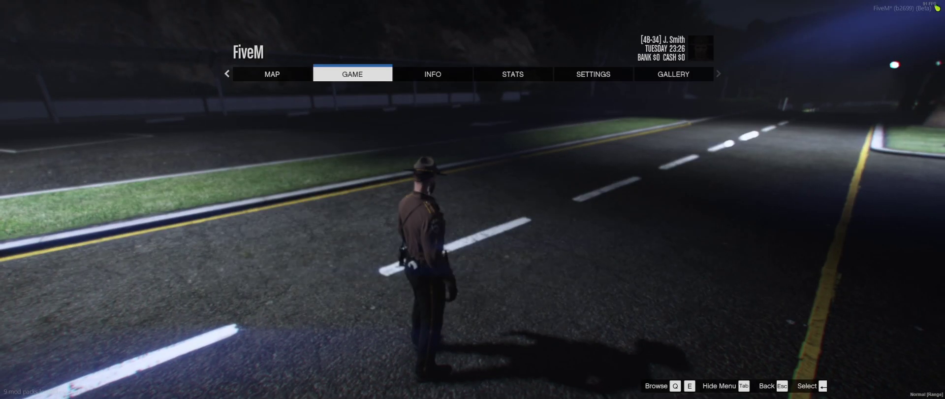
{"action": "key", "text": "e"}
{"action": "key", "text": "e"}
{"action": "key", "text": "e"}
{"action": "key", "text": "Up"}
{"action": "key", "text": "Up"}
{"action": "key", "text": "Up"}
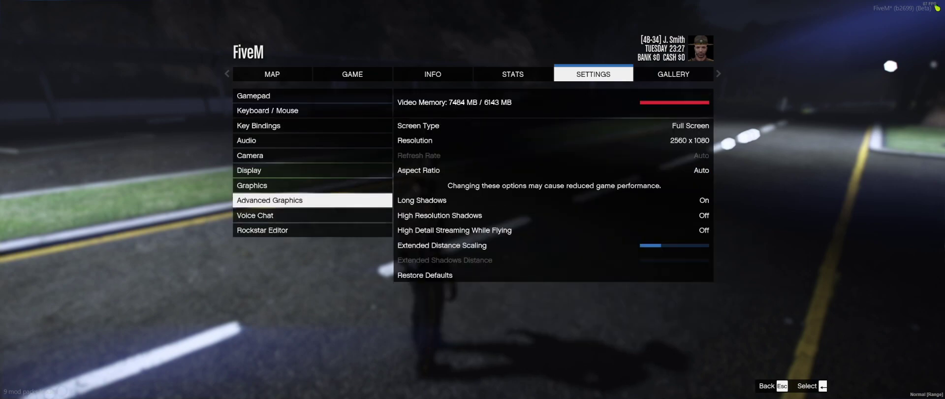
{"action": "key", "text": "Up"}
{"action": "key", "text": "Up"}
{"action": "key", "text": "Up"}
{"action": "key", "text": "Up"}
{"action": "key", "text": "Up"}
{"action": "key", "text": "Return"}
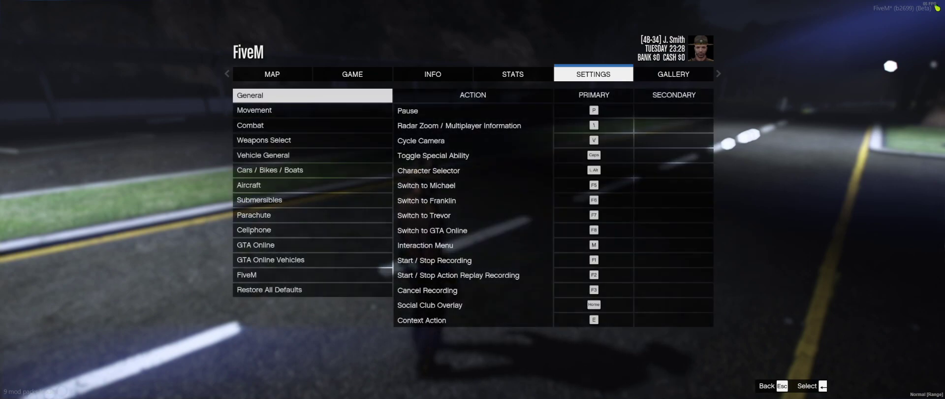
Enter the FiveM category of the key bindings
{"action": "key", "text": "Up"}
{"action": "key", "text": "Up"}
{"action": "key", "text": "Up"}
{"action": "key", "text": "Down"}
{"action": "key", "text": "Return"}
Find the pma-voice Talk over Radio action, check its primary and secondary bindings, and return to the game
{"action": "key", "text": "Up"}
{"action": "key", "text": "Up"}
{"action": "key", "text": "Up"}
{"action": "key", "text": "Up"}
{"action": "key", "text": "Up"}
{"action": "key", "text": "Up"}
{"action": "key", "text": "Up"}
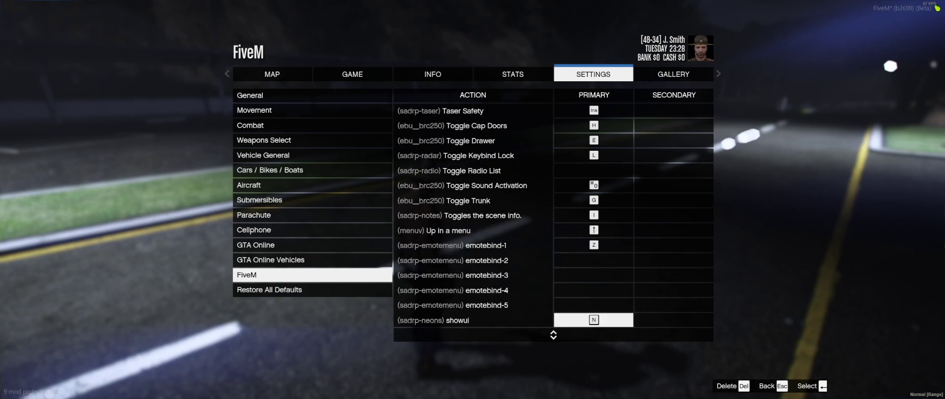
{"action": "key", "text": "Up"}
{"action": "key", "text": "Up"}
{"action": "key", "text": "Up"}
{"action": "key", "text": "Up"}
{"action": "key", "text": "Up"}
{"action": "key", "text": "Up"}
{"action": "key", "text": "Up"}
{"action": "key", "text": "Up"}
{"action": "key", "text": "Up"}
{"action": "key", "text": "Up"}
{"action": "key", "text": "Up"}
{"action": "key", "text": "Up"}
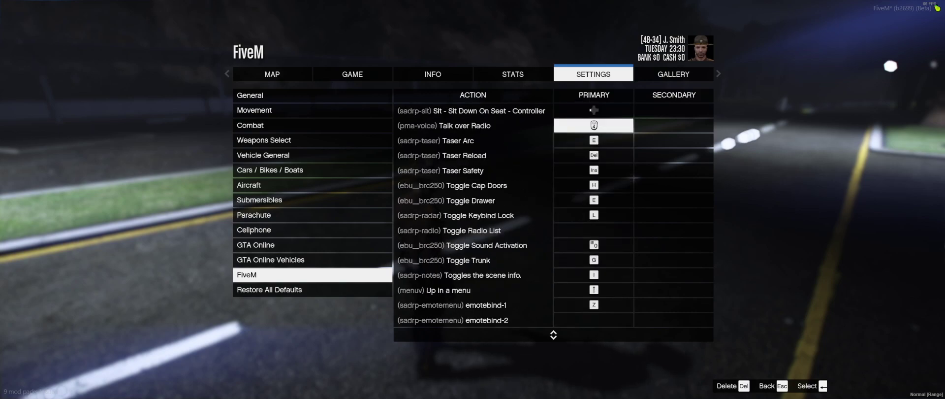
{"action": "key", "text": "Right"}
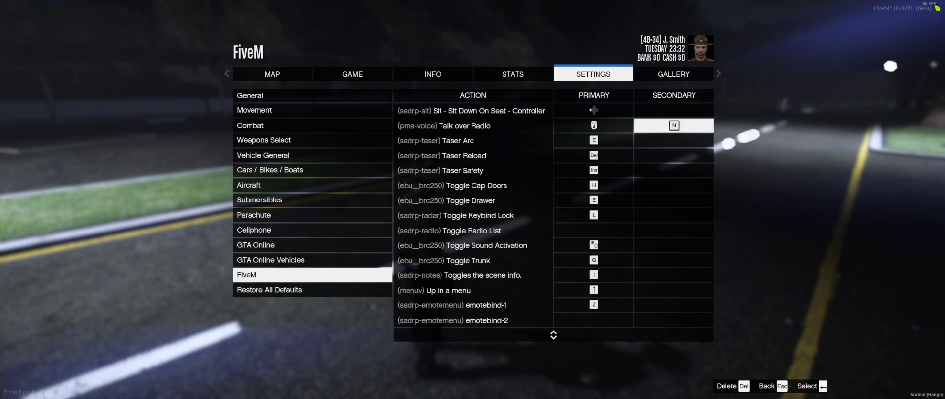
{"action": "key", "text": "Escape"}
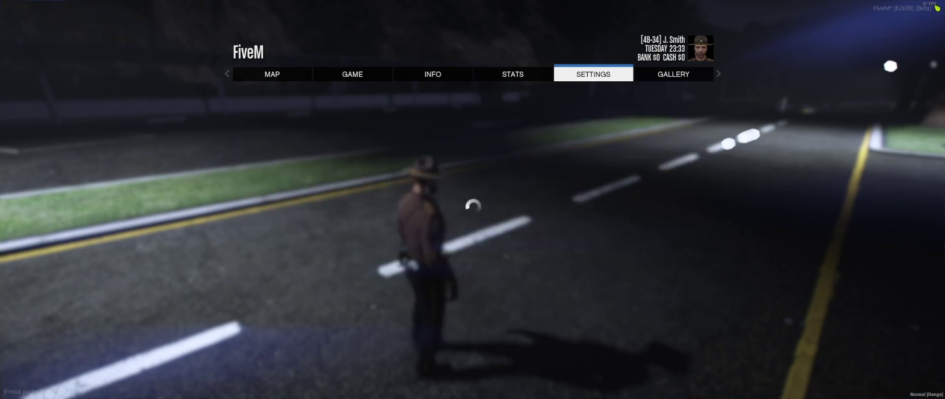
{"action": "key", "text": "Escape"}
Run the character along the road and across the parking lot to the parked silver car
{"action": "key", "text": "w"}
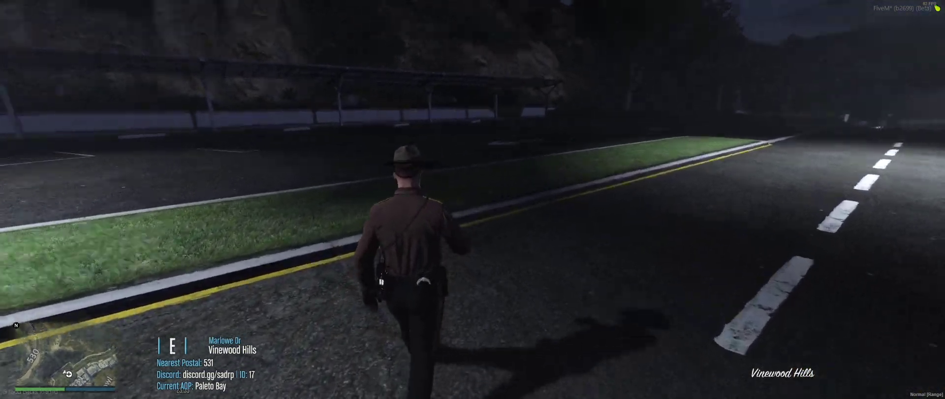
{"action": "key", "text": "shift"}
{"action": "key", "text": "w"}
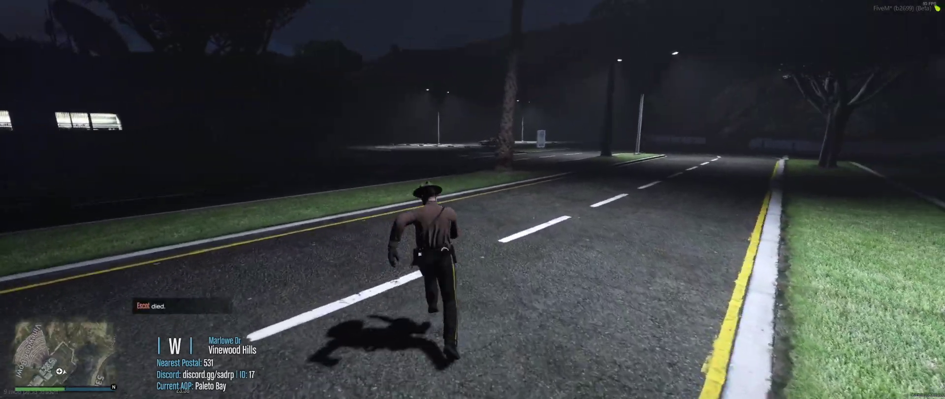
{"action": "key", "text": "w"}
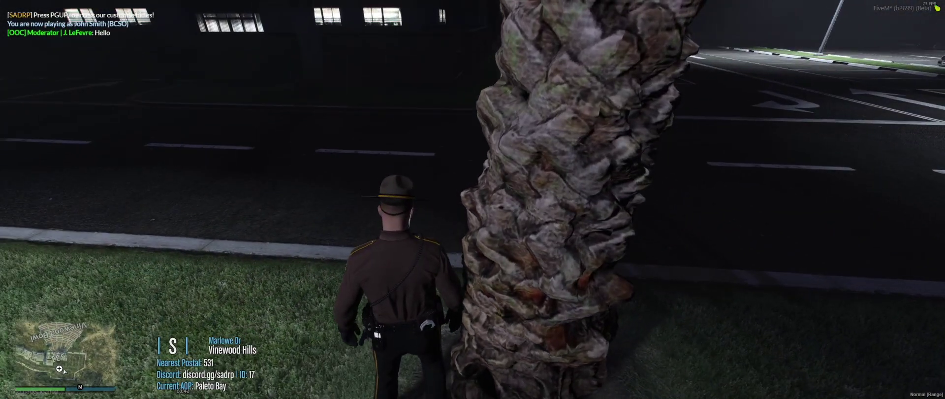
{"action": "key", "text": "w"}
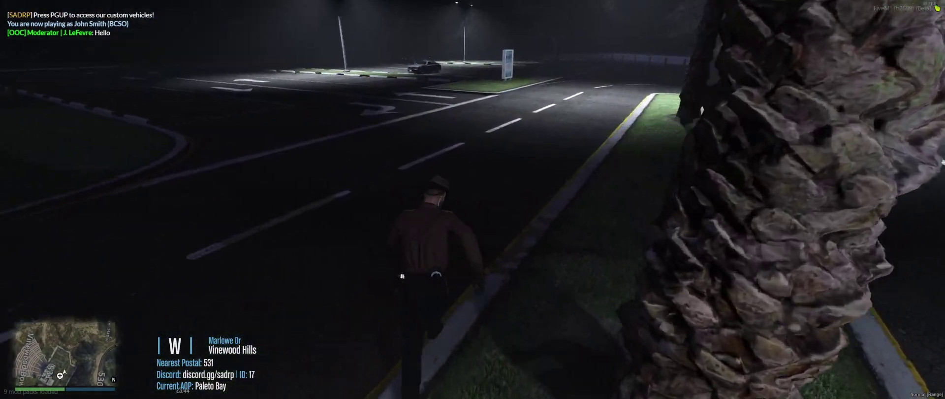
{"action": "key", "text": "w"}
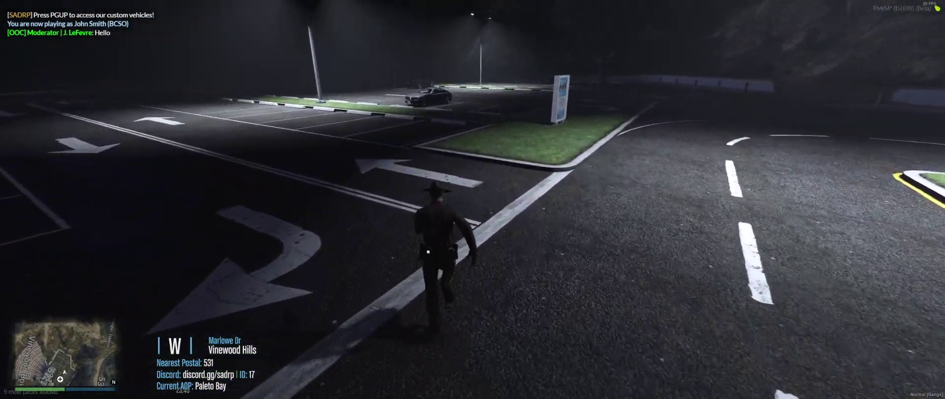
{"action": "key", "text": "w"}
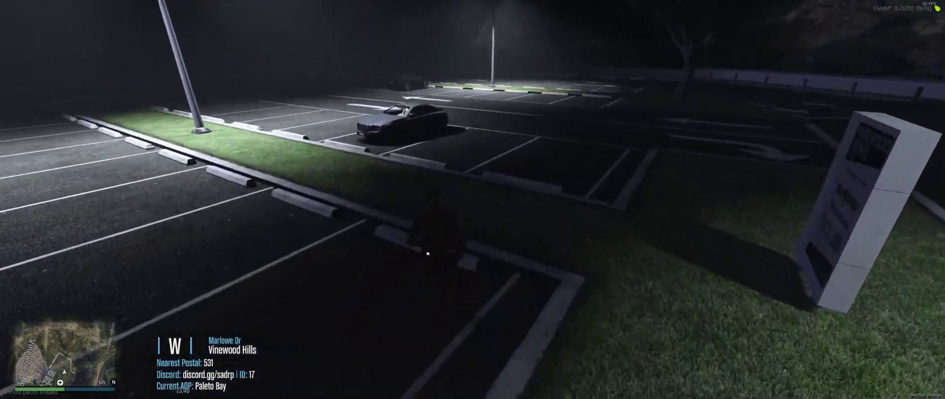
{"action": "key", "text": "w"}
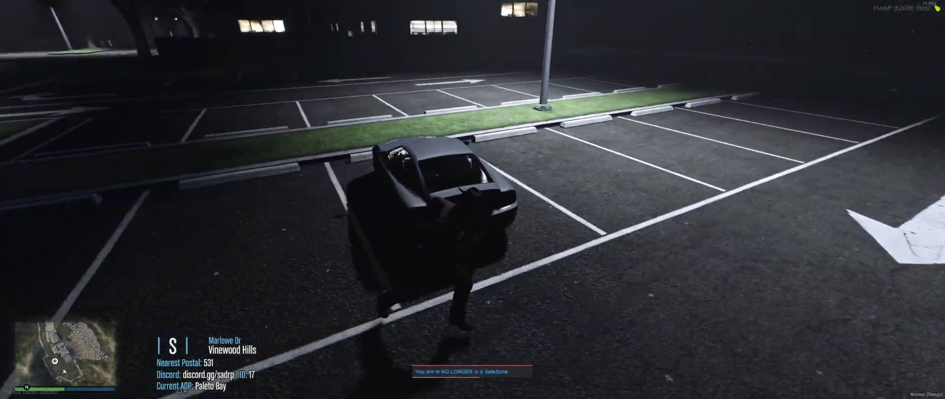
Crouch the character beside the silver car to test the radio emote, and stand back up
{"action": "key", "text": "ctrl"}
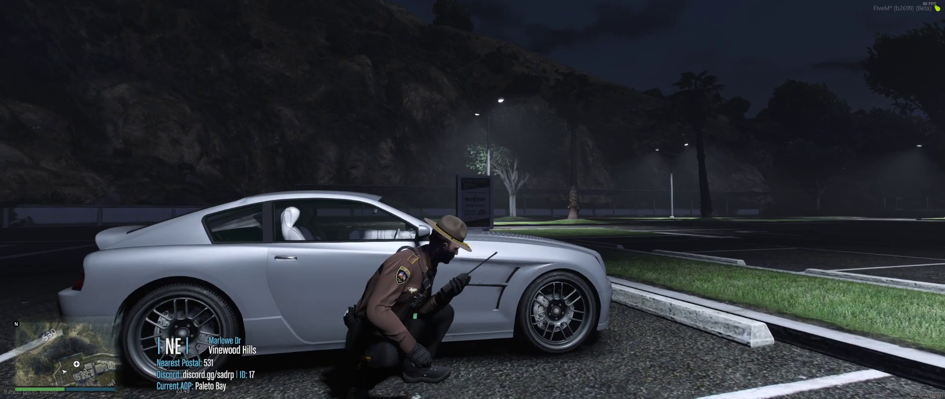
{"action": "key", "text": "ctrl"}
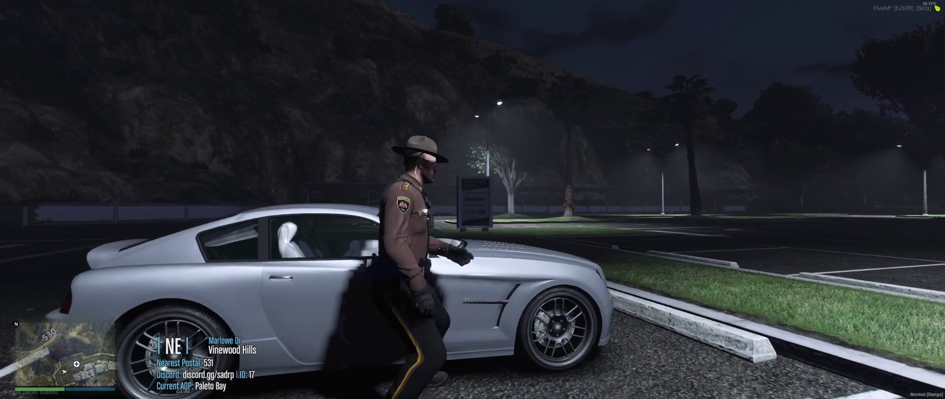
{"action": "key", "text": "f"}
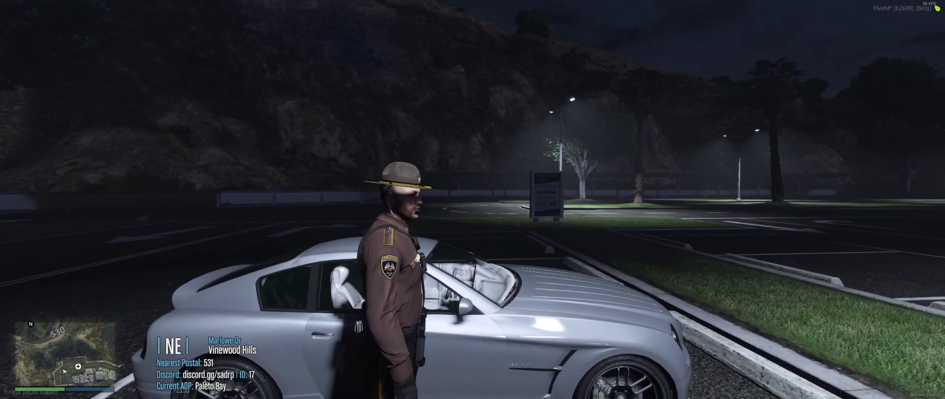
Crouch beside the car, set the handheld radio to frequency 88, and put the radio interface away
{"action": "key", "text": "ctrl"}
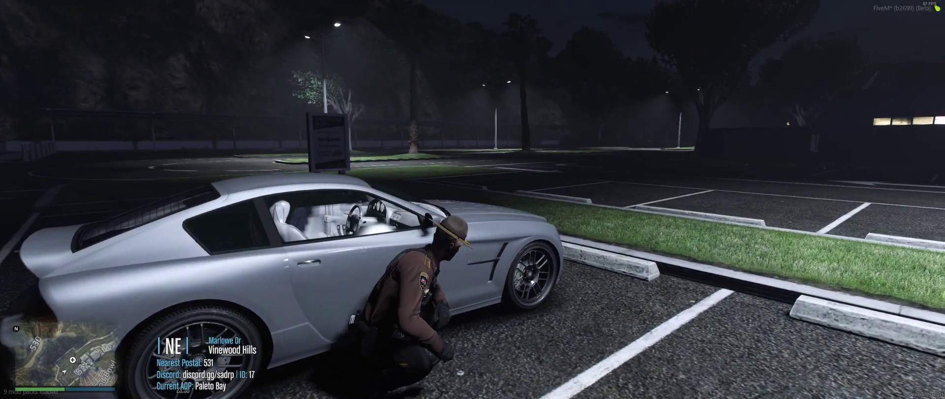
{"action": "key", "text": "F10"}
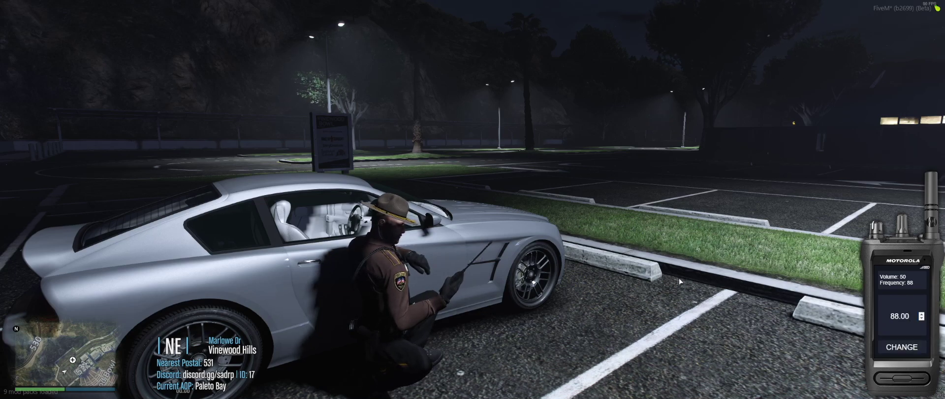
{"action": "key", "text": "F10"}
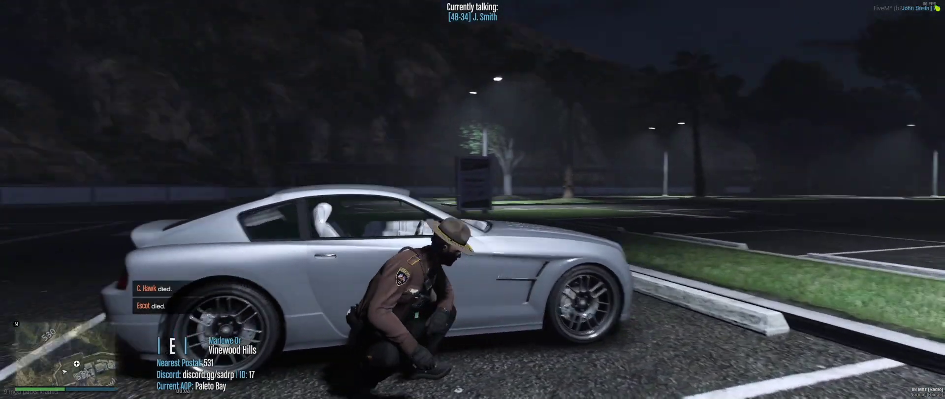
Stand the character up and run forward past the front of the car
{"action": "key", "text": "ctrl"}
{"action": "key", "text": "w"}
{"action": "key", "text": "shift"}
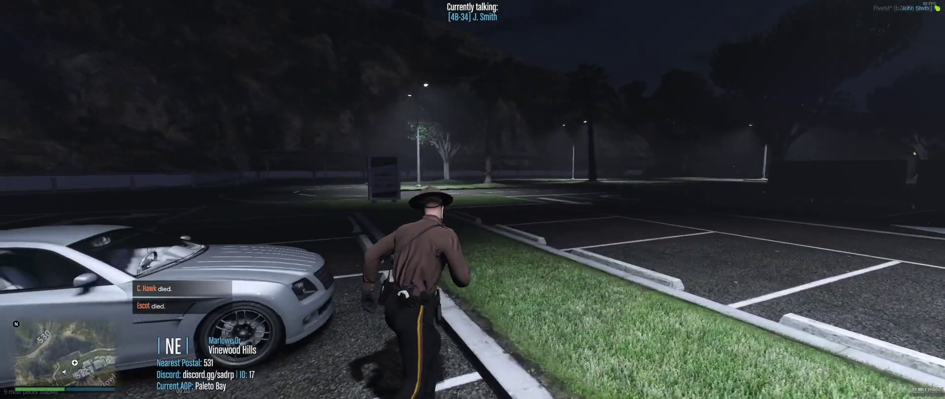
Run the character around the silver car and across the parking lot, playing the radio emote while moving
{"action": "key", "text": "w"}
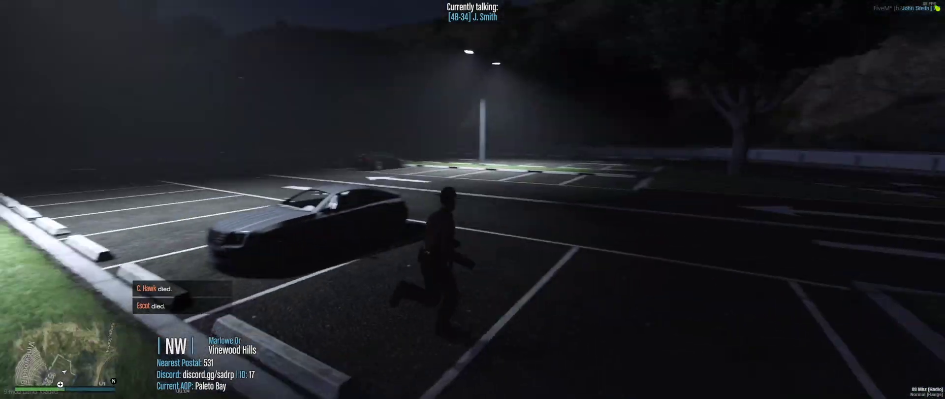
{"action": "key", "text": "alt"}
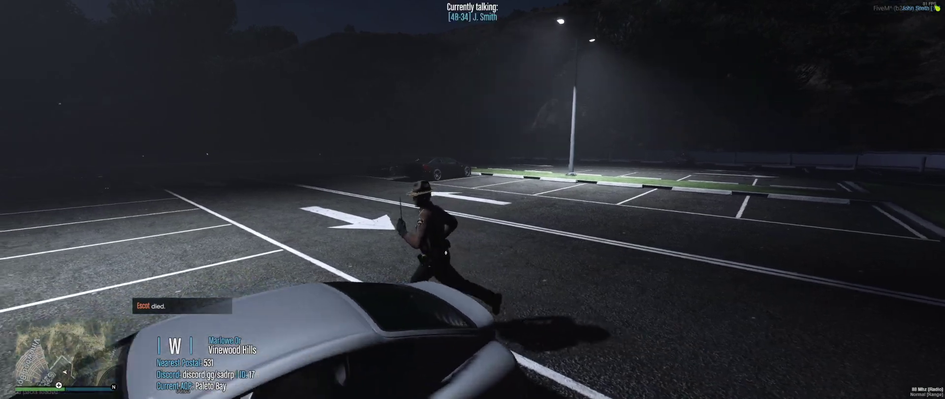
{"action": "key", "text": "w"}
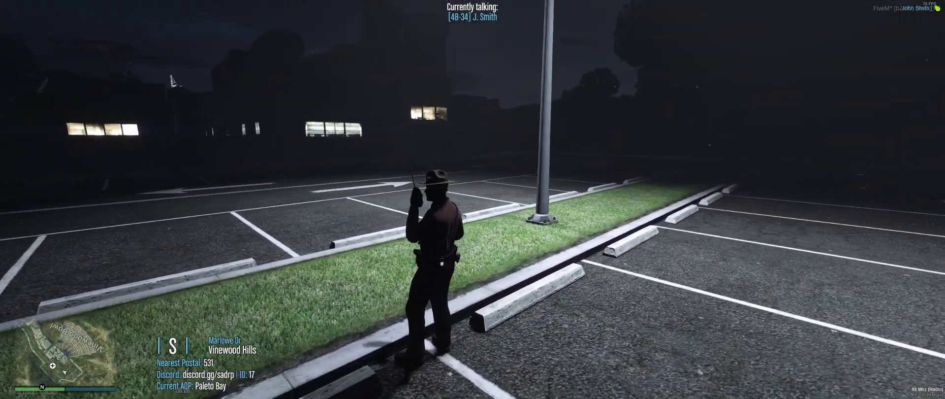
{"action": "key", "text": "w"}
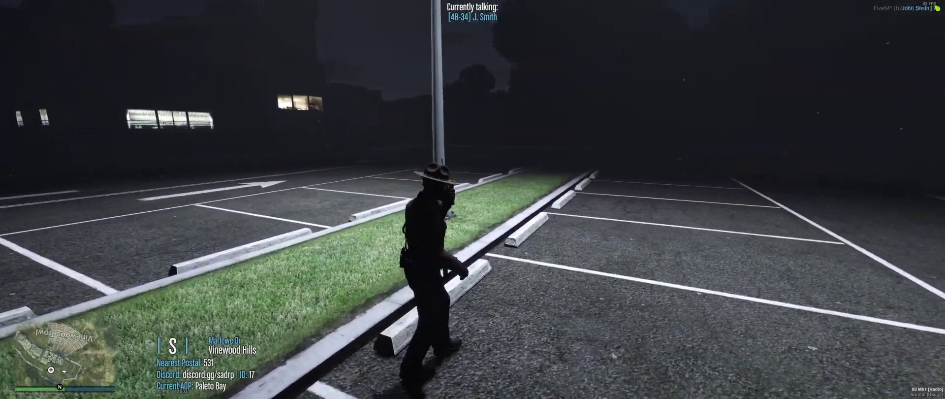
Bring the character back to the silver car, crouch, and shuffle along its side between the front and rear wheels
{"action": "key", "text": "w"}
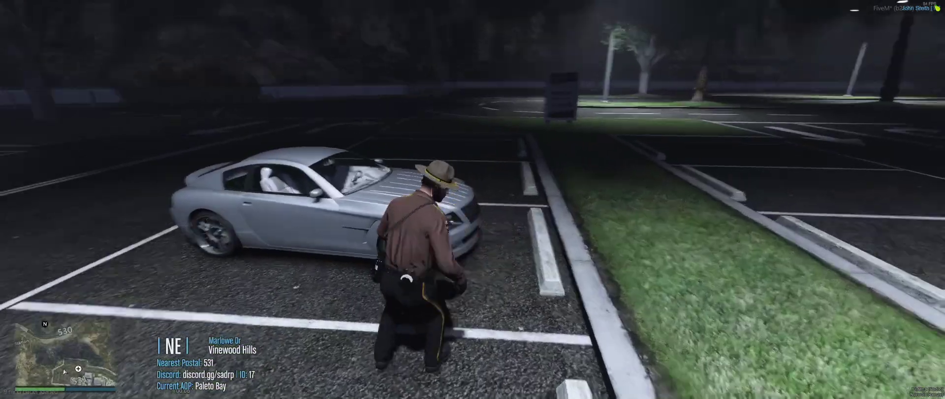
{"action": "key", "text": "a"}
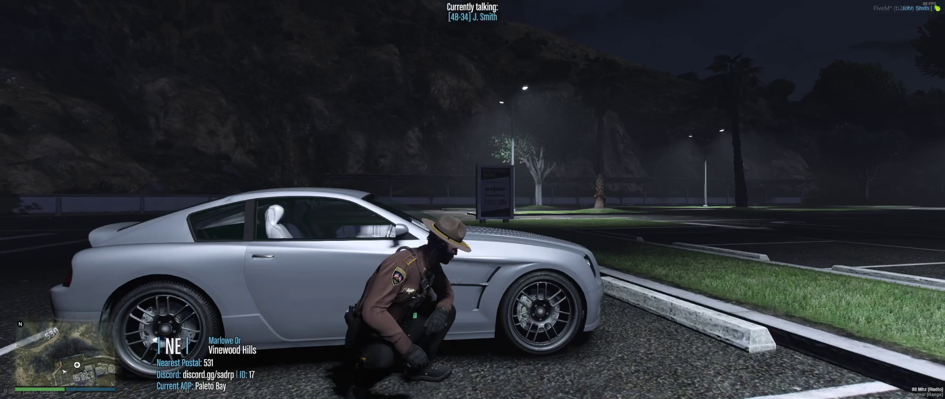
{"action": "key", "text": "d"}
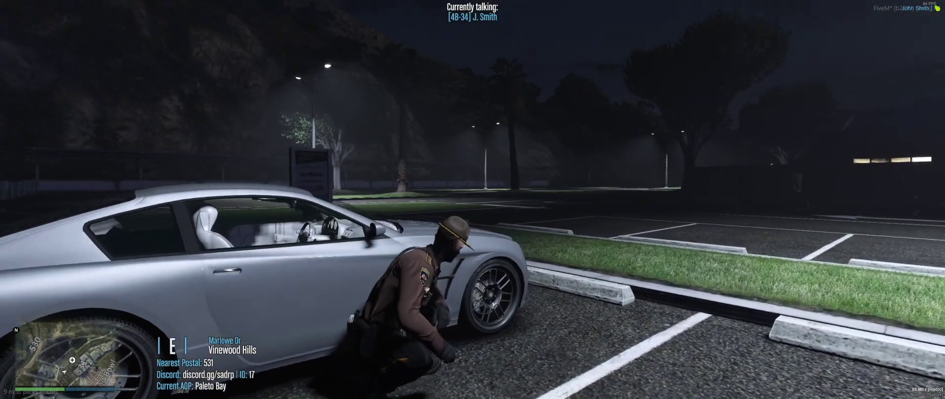
{"action": "key", "text": "a"}
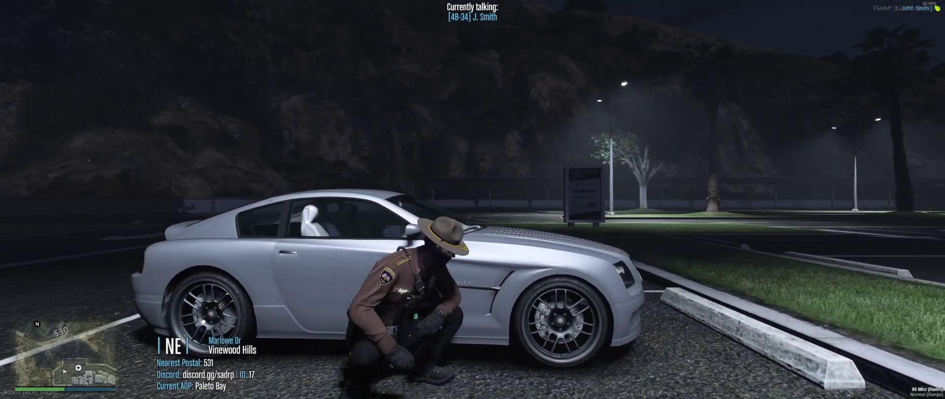
{"action": "key", "text": "a"}
{"action": "key", "text": "a"}
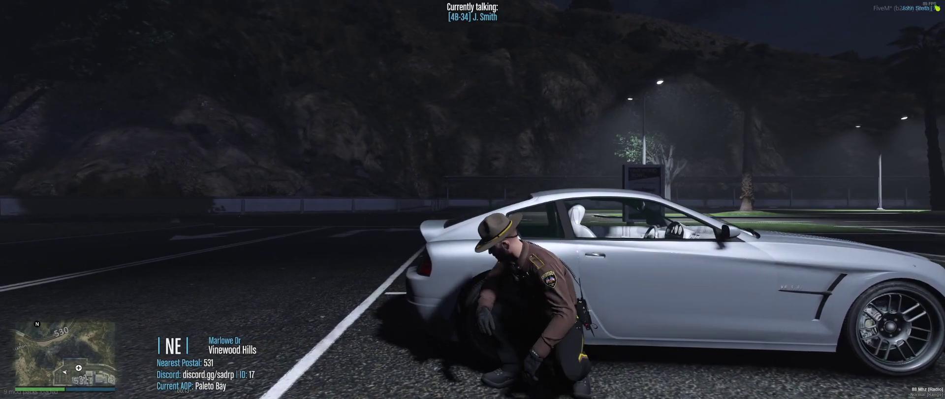
{"action": "key", "text": "a"}
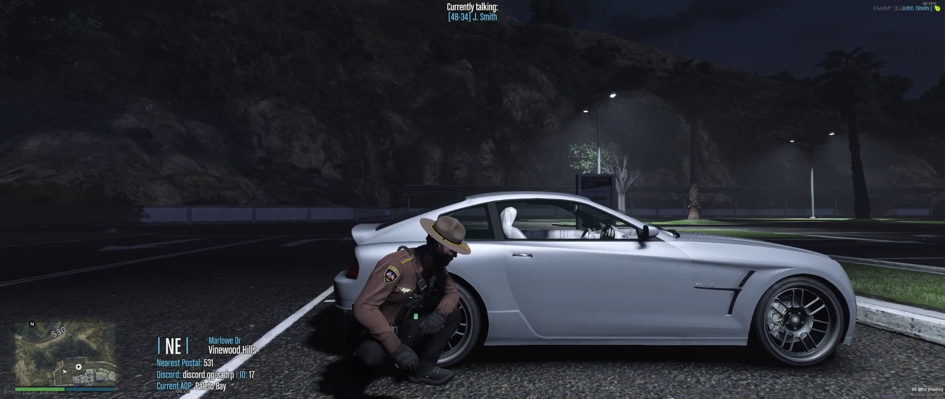
Stand the character up and run around the silver car, stopping beside its rear wheel
{"action": "key", "text": "ctrl"}
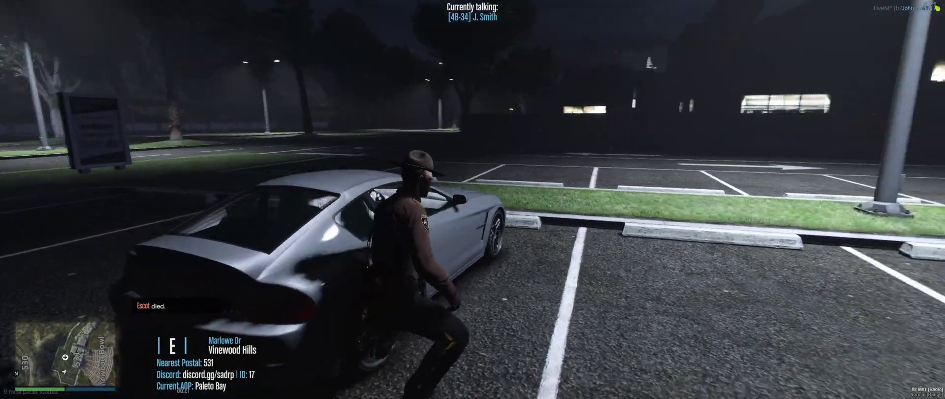
{"action": "key", "text": "w"}
{"action": "key", "text": "w"}
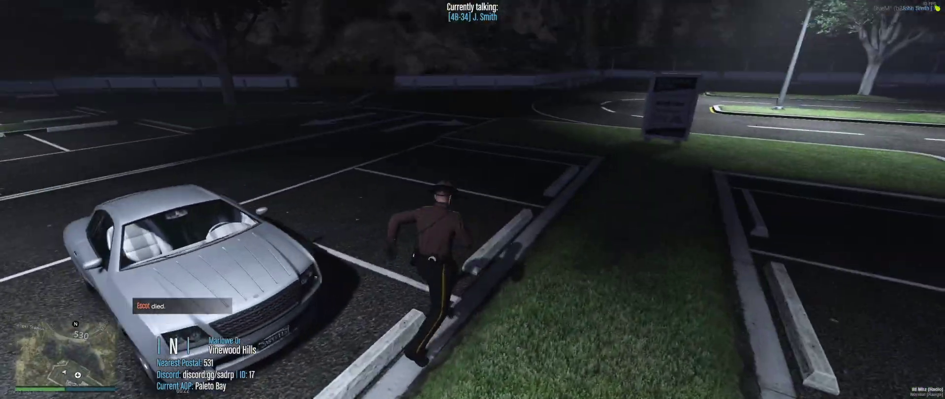
{"action": "key", "text": "w"}
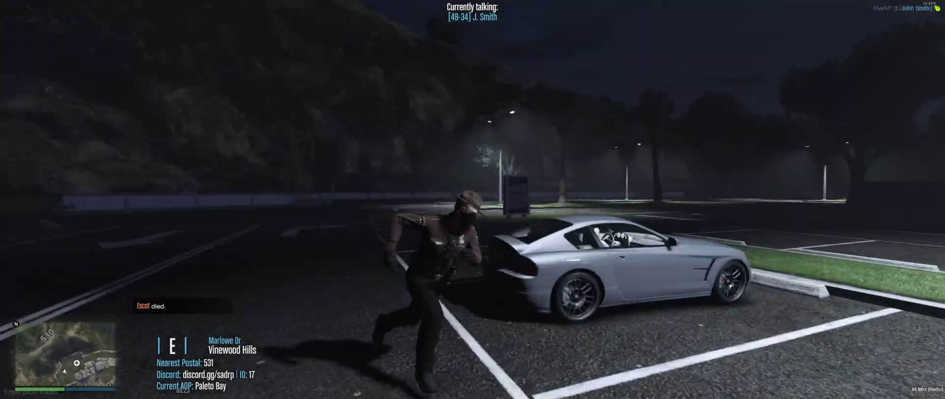
{"action": "key", "text": "w"}
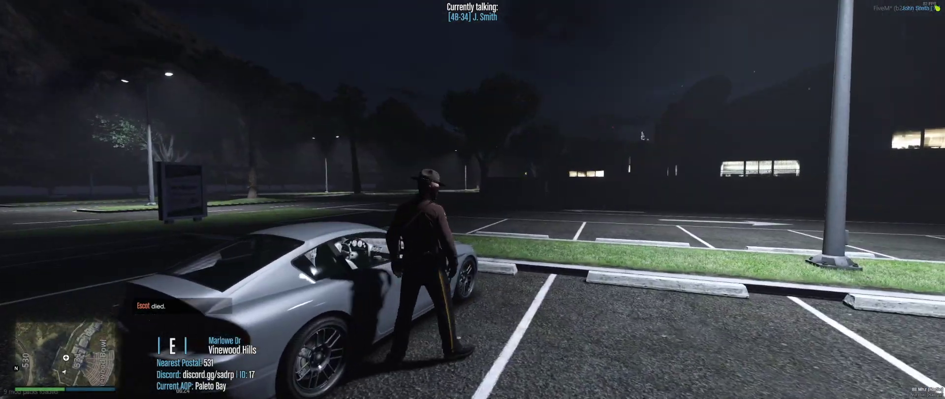
Run the character along the grass strip, past the sign, and out onto the road beside the palm-lined median
{"action": "key", "text": "w"}
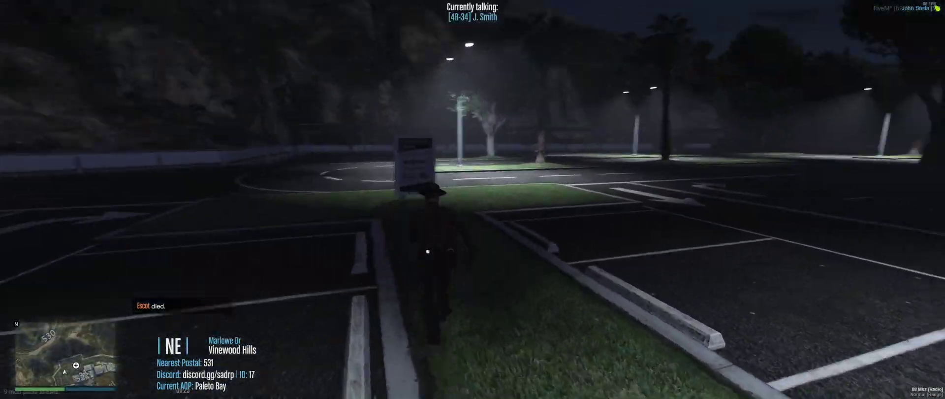
{"action": "key", "text": "w"}
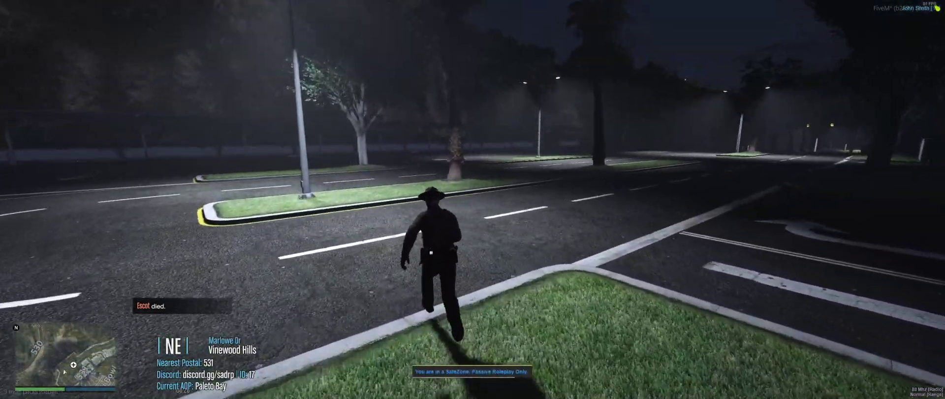
{"action": "key", "text": "w"}
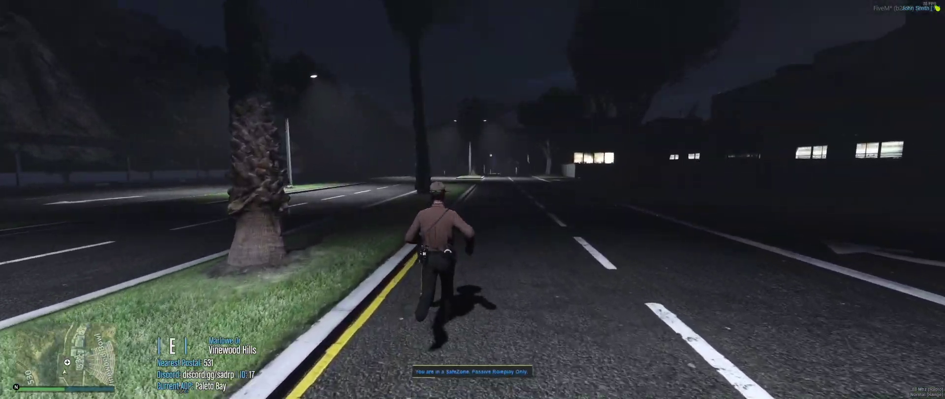